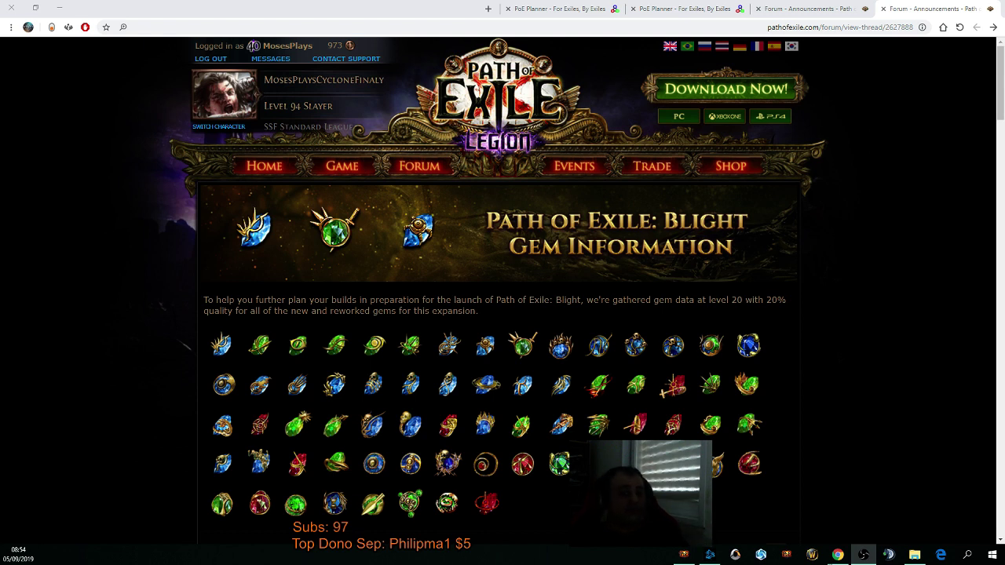
# Examine the Blight gem data for Stormblast Mine, Icicle Mine and Summon Skitterbots, and the minimum level requirements for new gems.
pyautogui.moveTo(481, 345)
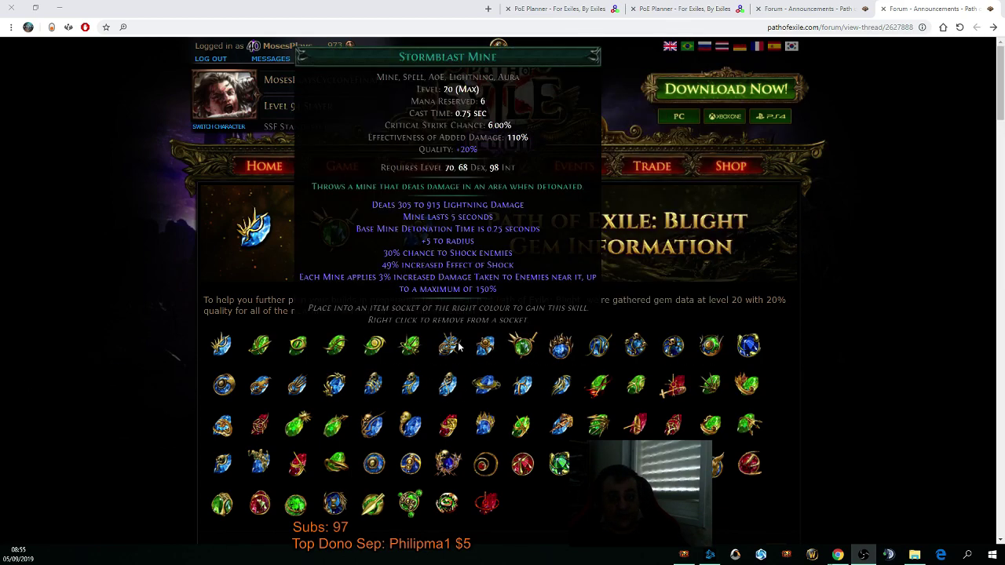
pyautogui.click(804, 9)
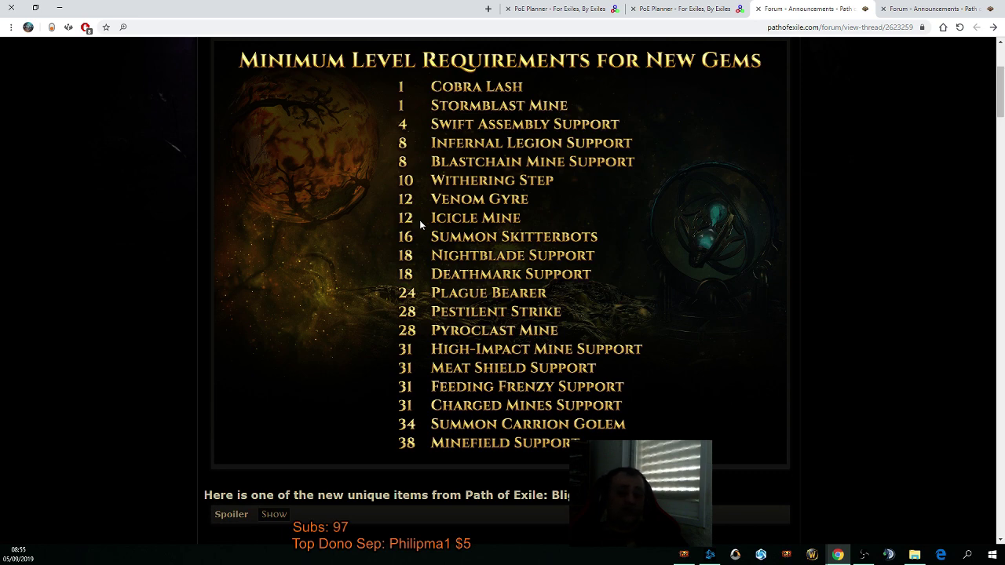
pyautogui.click(935, 7)
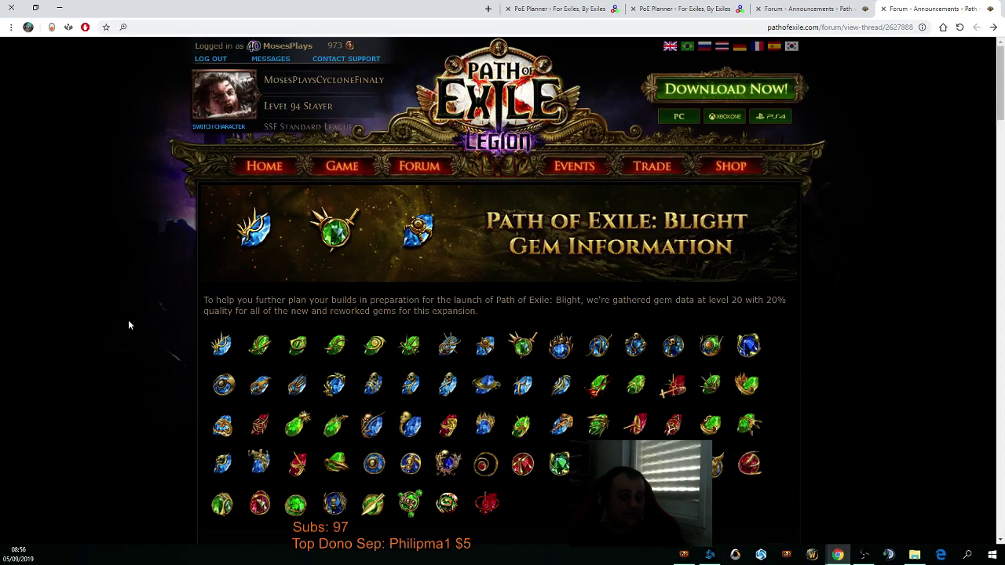
pyautogui.moveTo(490, 346)
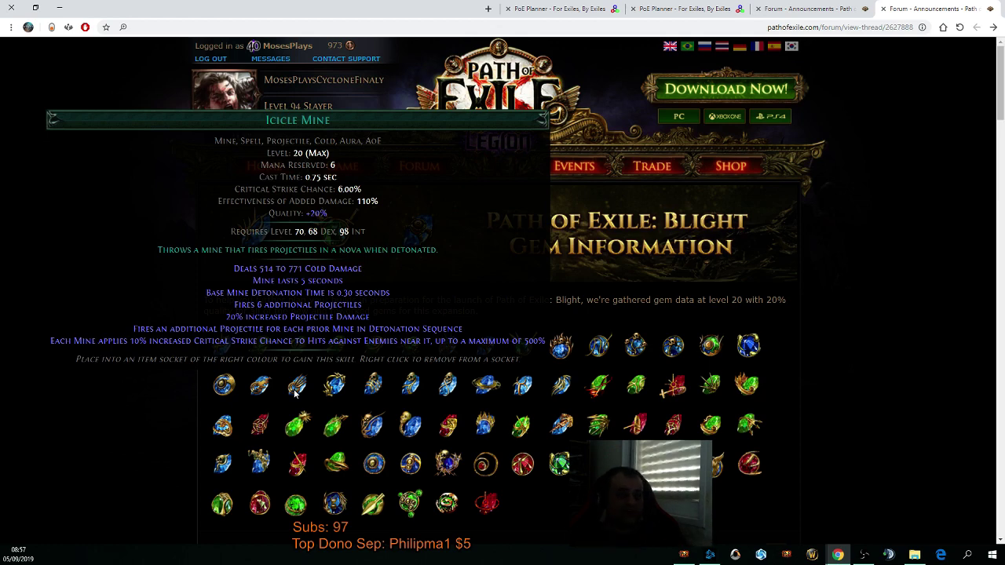
pyautogui.moveTo(550, 358)
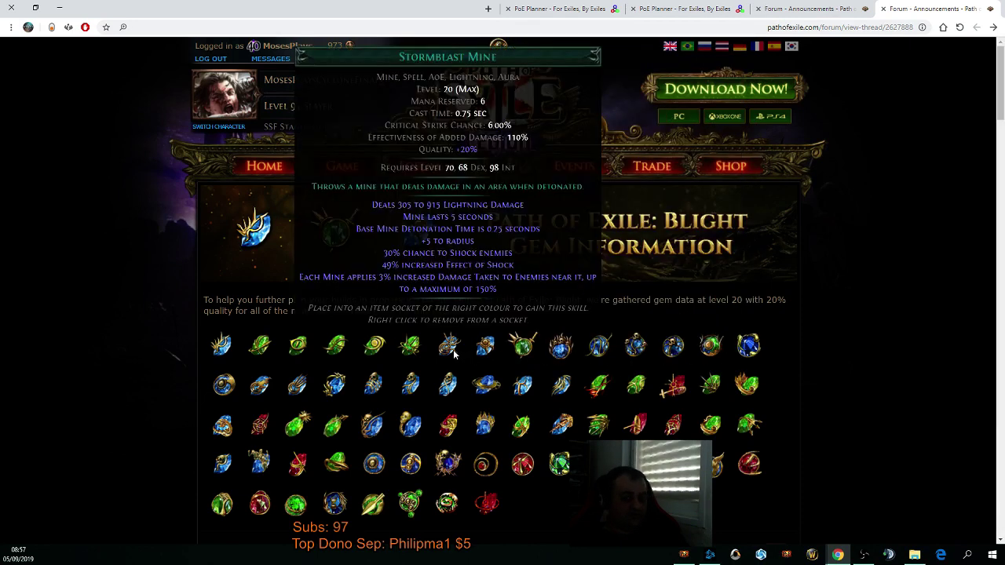
pyautogui.moveTo(486, 351)
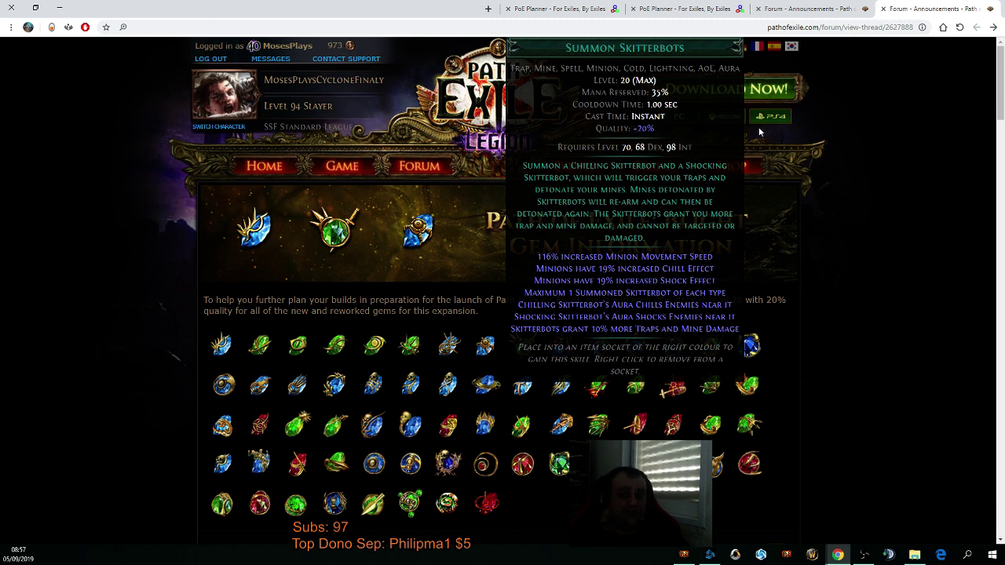
pyautogui.click(812, 8)
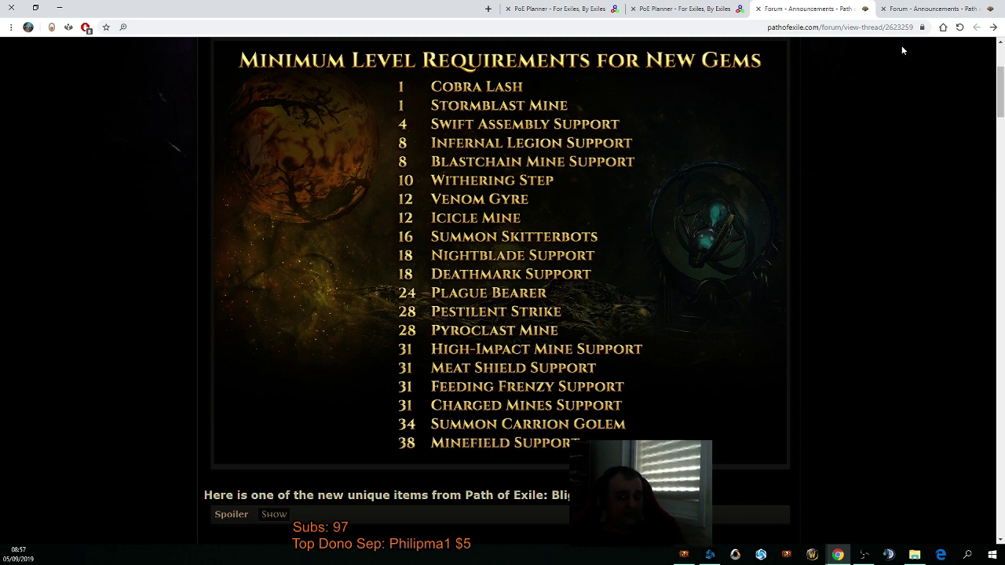
pyautogui.click(916, 9)
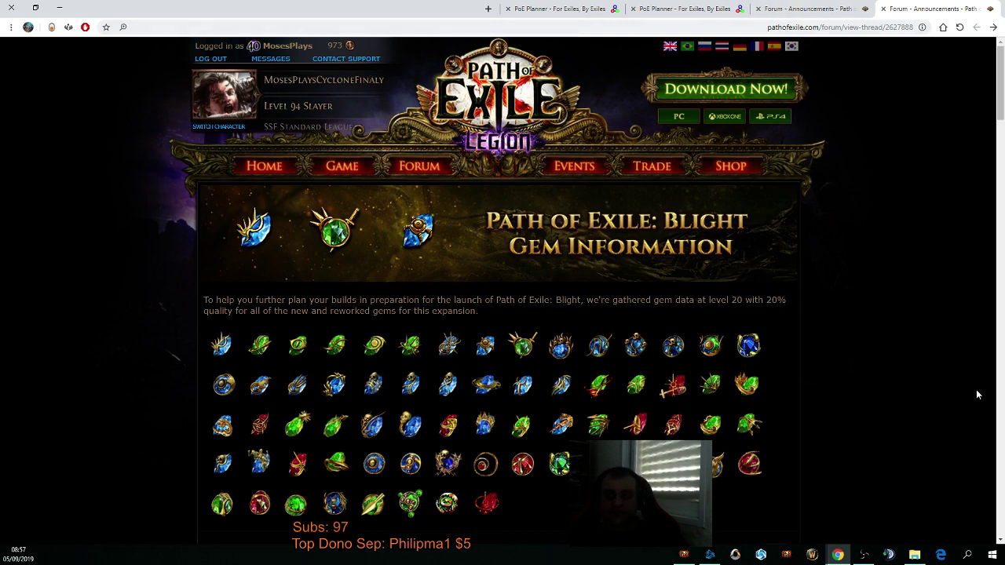
# Switch to the Saboteur build in PoE Planner and allocate the Blast Waves notable with its two Mine Damage and Area of Effect nodes.
pyautogui.click(681, 6)
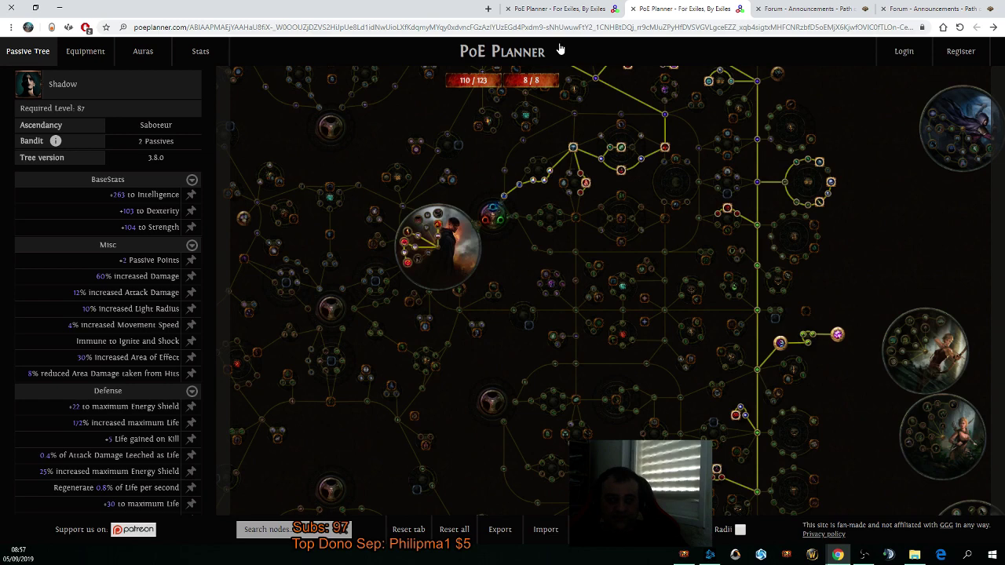
pyautogui.moveTo(852, 435); pyautogui.dragTo(775, 314)
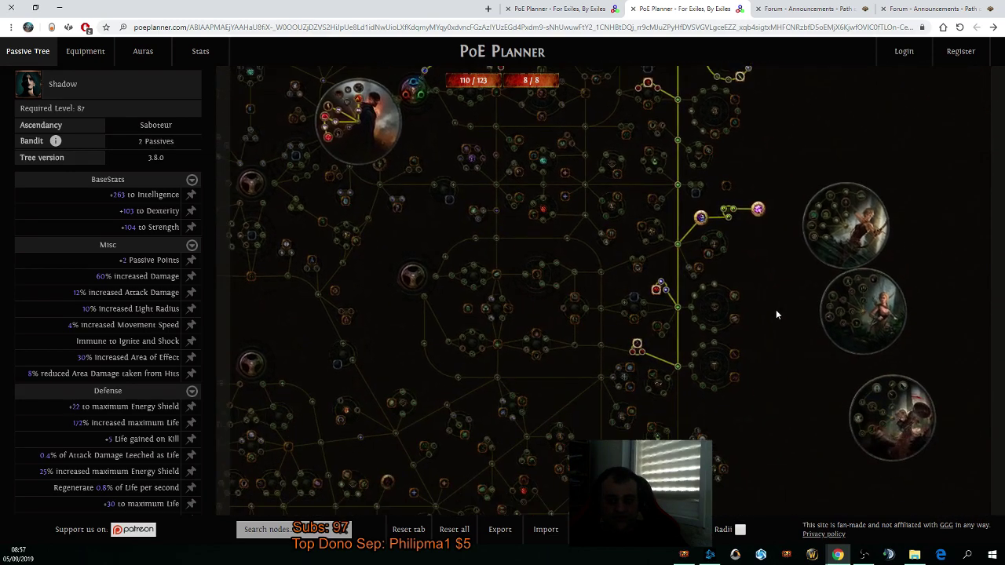
pyautogui.click(697, 269)
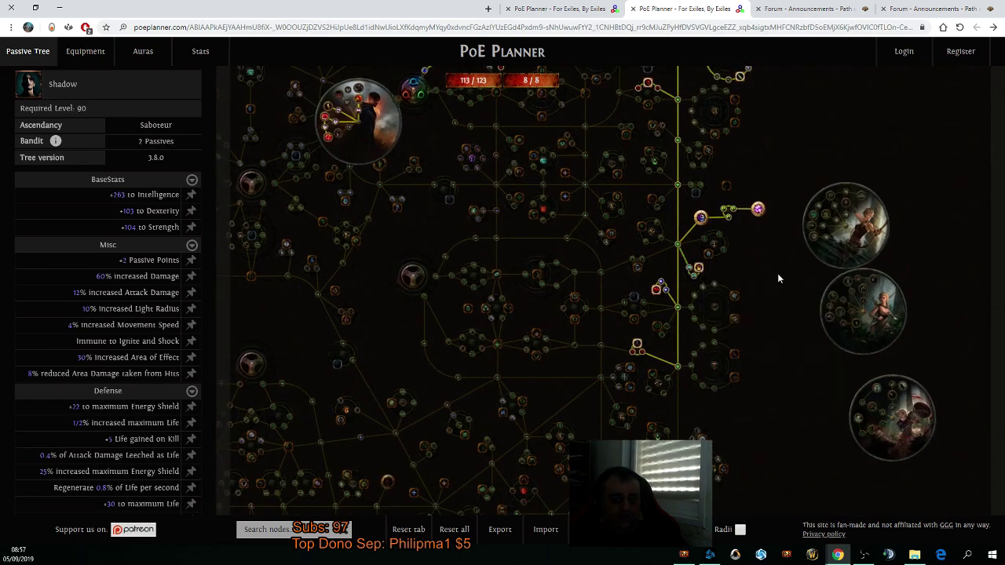
pyautogui.moveTo(777, 285); pyautogui.dragTo(803, 389)
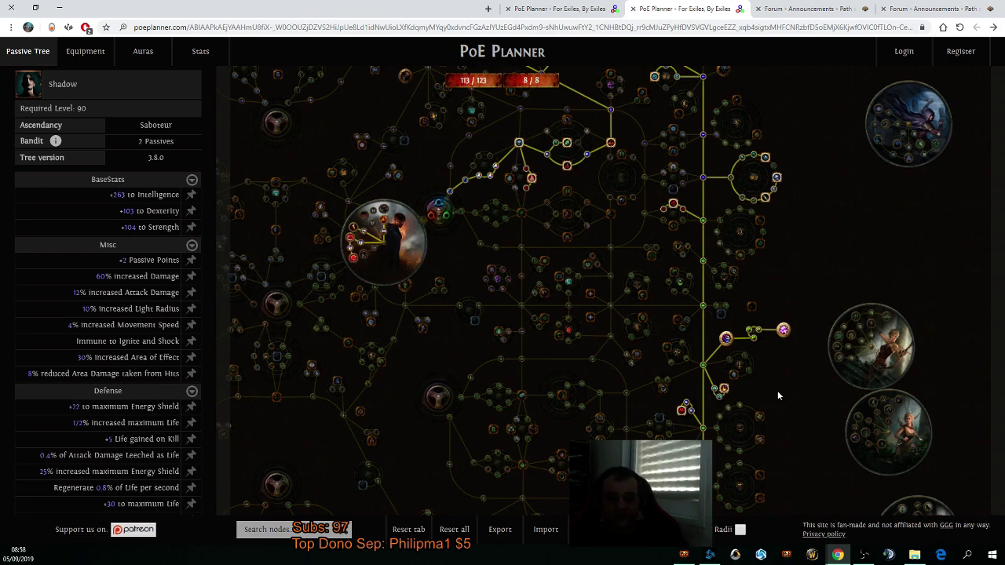
pyautogui.scroll(5, 738, 412)
pyautogui.moveTo(752, 302); pyautogui.dragTo(725, 231)
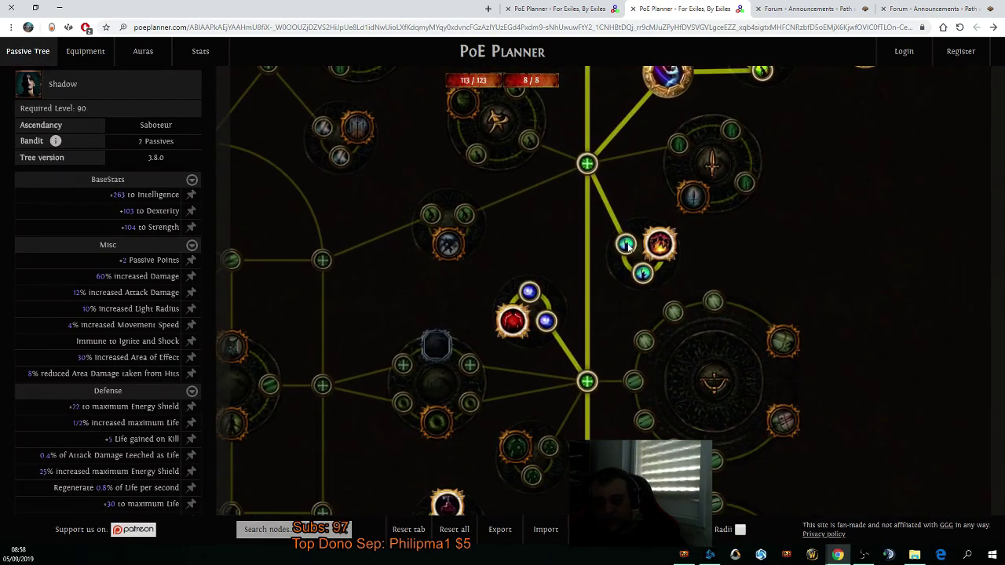
pyautogui.click(625, 245)
pyautogui.click(642, 276)
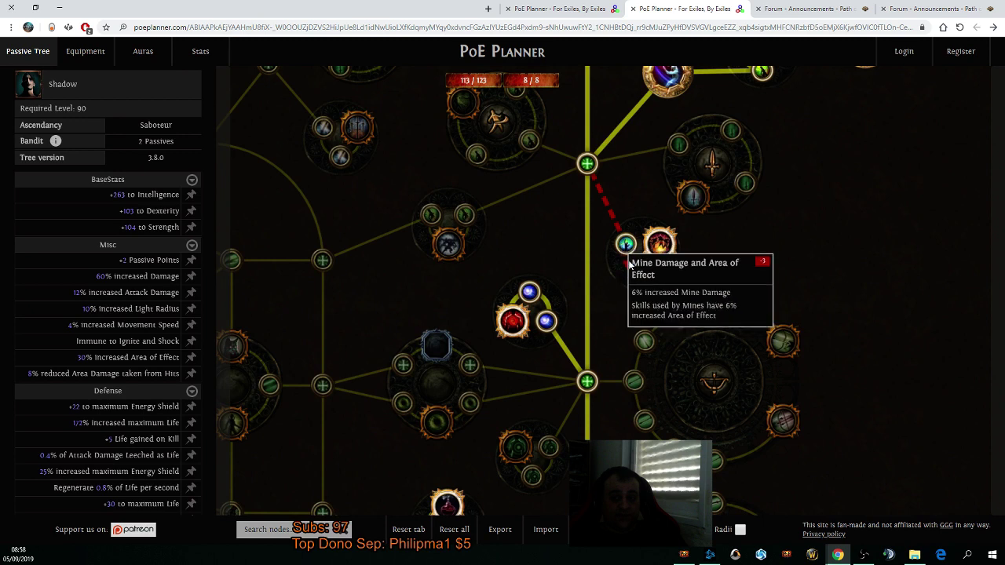
pyautogui.click(622, 246)
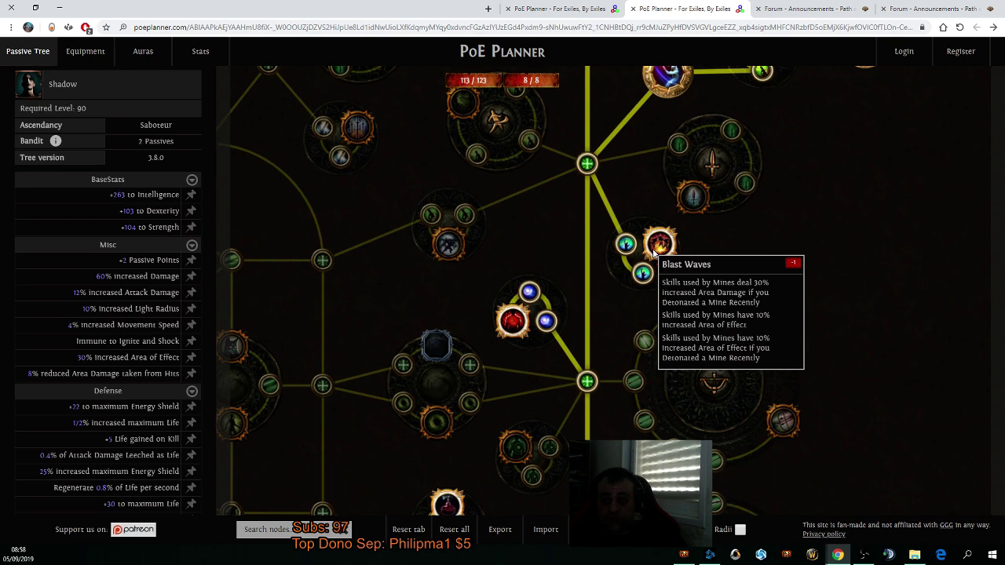
# Deallocate the Acrobatics Improvement branch with the keystone at its end, and allocate the whole branch again.
pyautogui.scroll(-5, 654, 253)
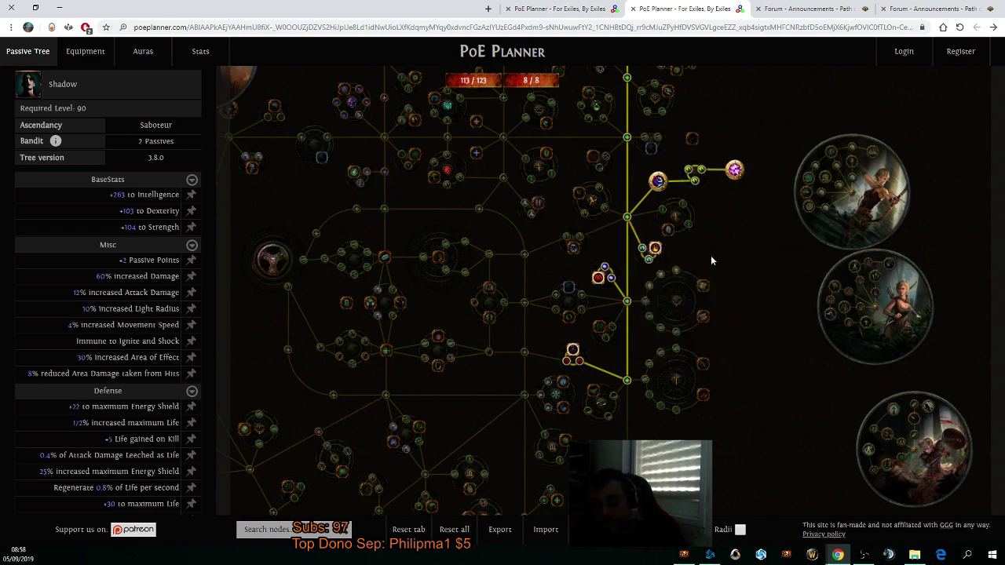
pyautogui.moveTo(747, 269); pyautogui.dragTo(754, 410)
pyautogui.moveTo(760, 235); pyautogui.dragTo(856, 449)
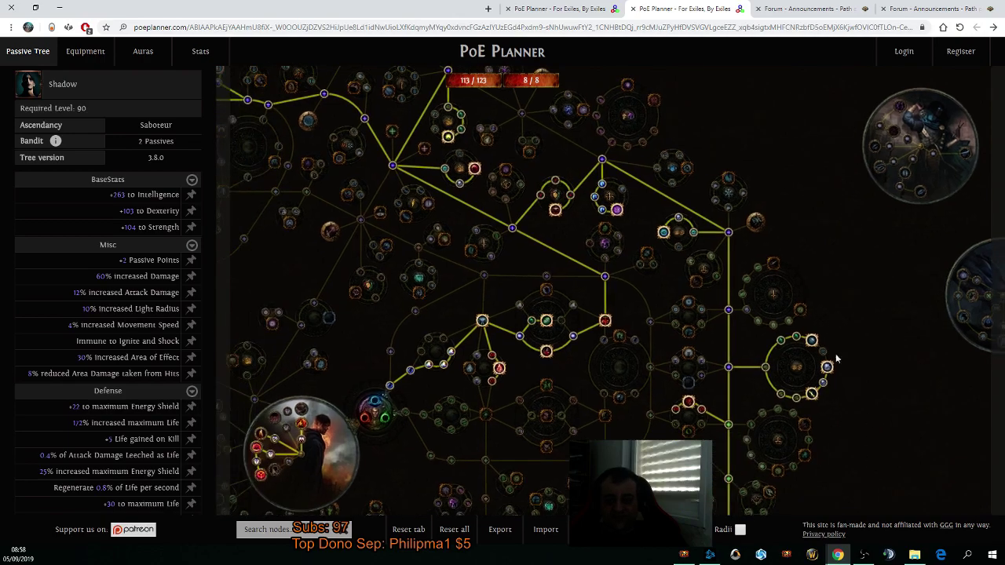
pyautogui.moveTo(948, 445); pyautogui.dragTo(679, 289)
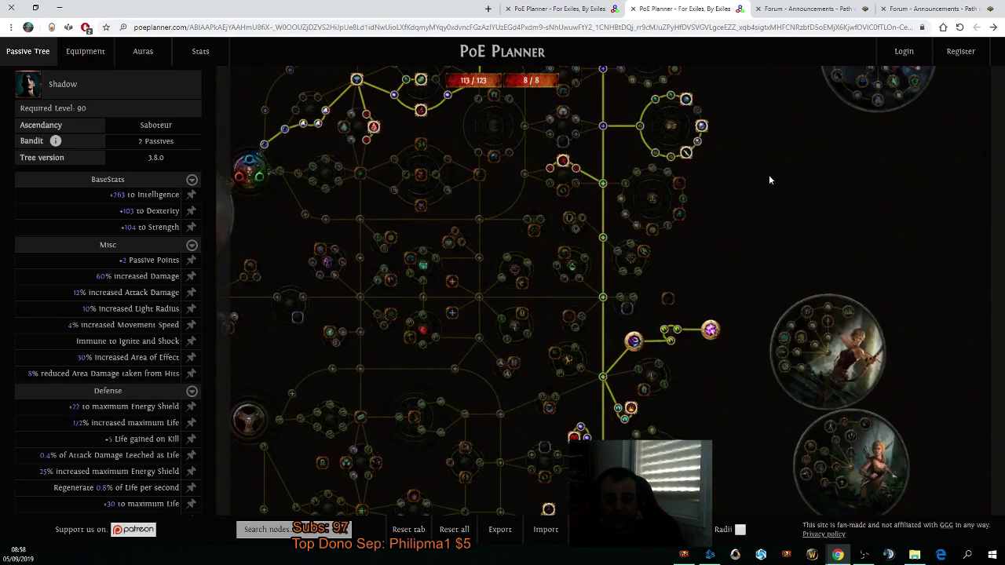
pyautogui.scroll(-2, 790, 163)
pyautogui.scroll(2, 759, 171)
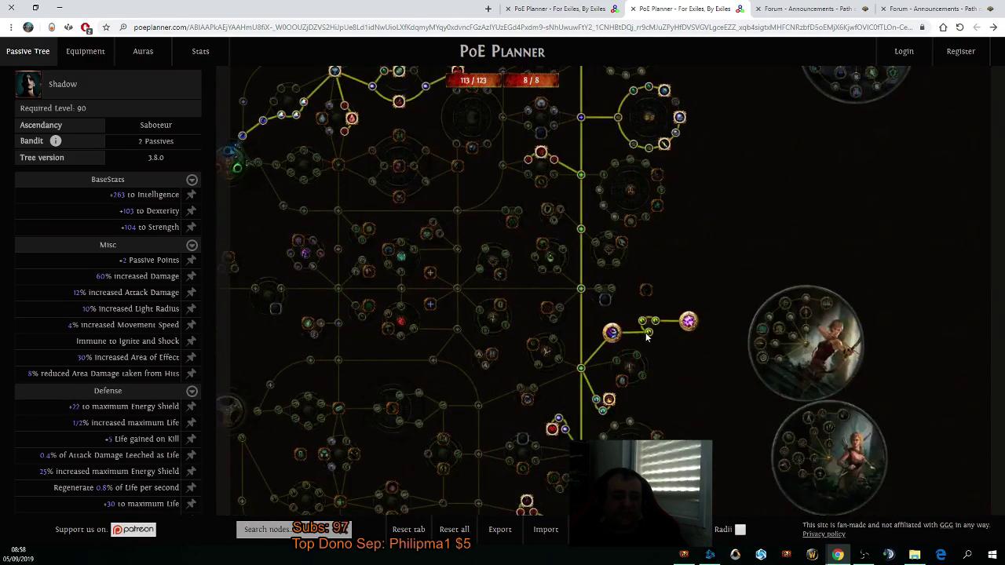
pyautogui.moveTo(688, 322)
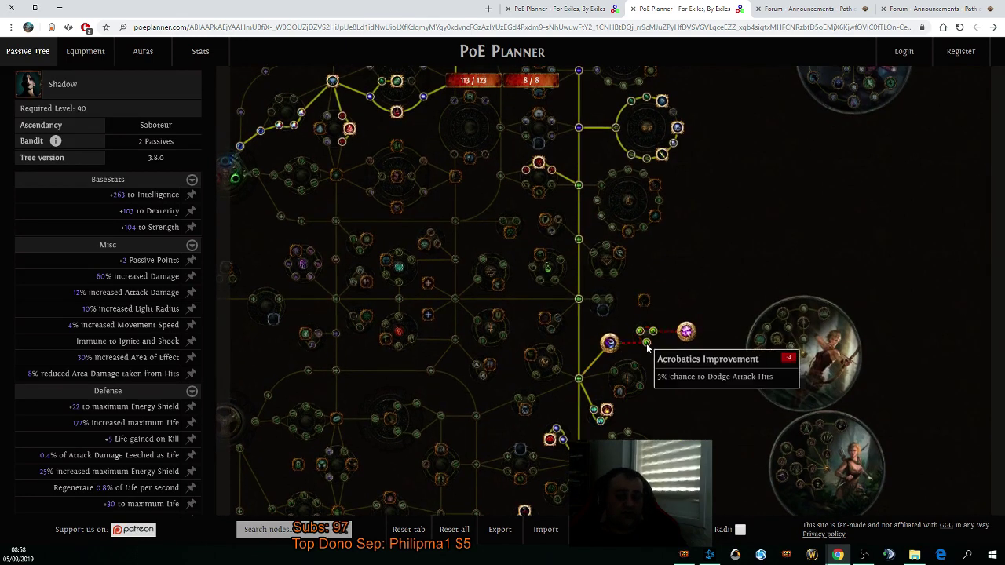
pyautogui.click(646, 343)
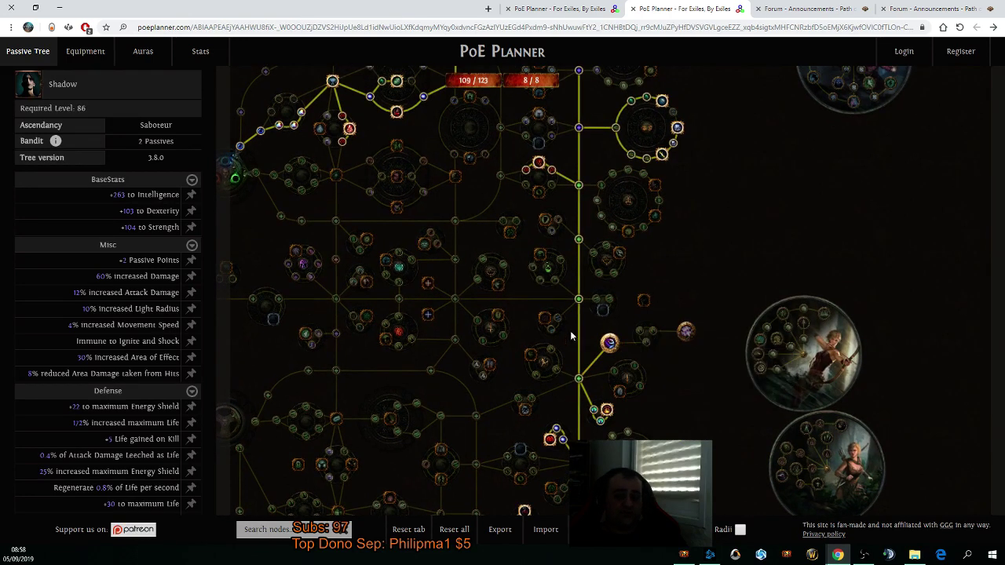
pyautogui.click(693, 339)
# Examine the Blast Cascade notable and the Mine Throwing and Detonation Speed nodes in the upper part of the passive tree.
pyautogui.moveTo(729, 197); pyautogui.dragTo(756, 313)
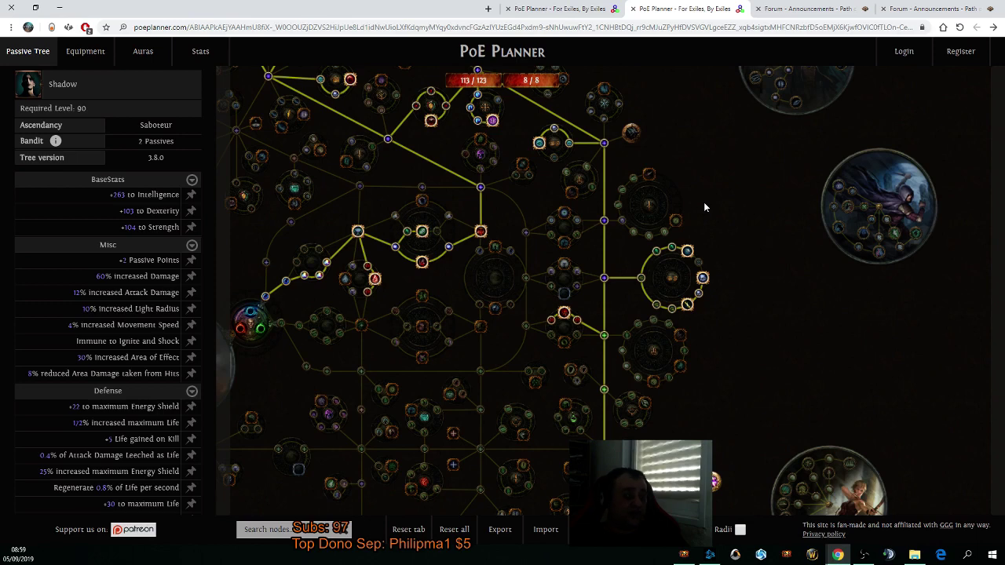
pyautogui.moveTo(698, 201); pyautogui.dragTo(745, 361)
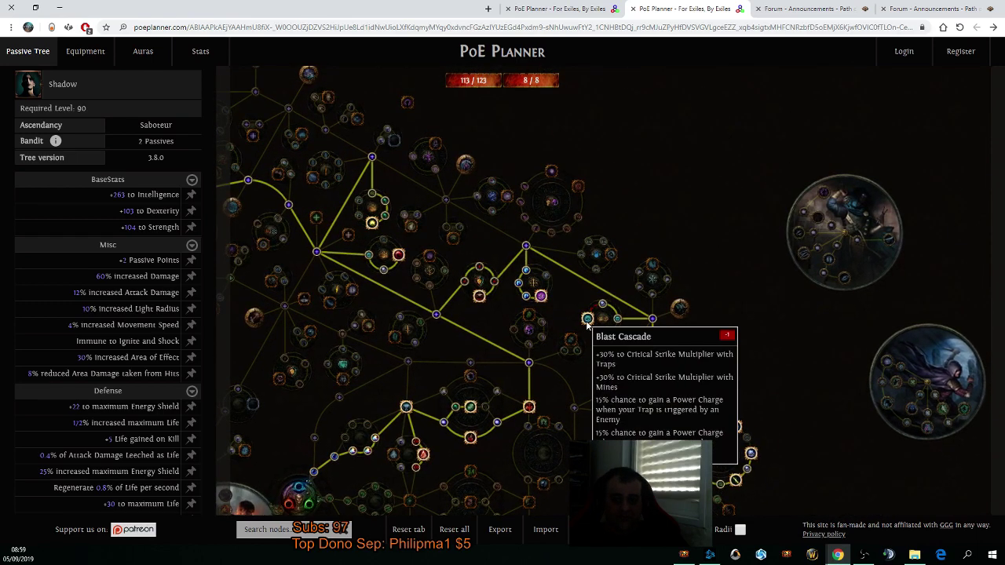
pyautogui.moveTo(350, 341); pyautogui.dragTo(458, 373)
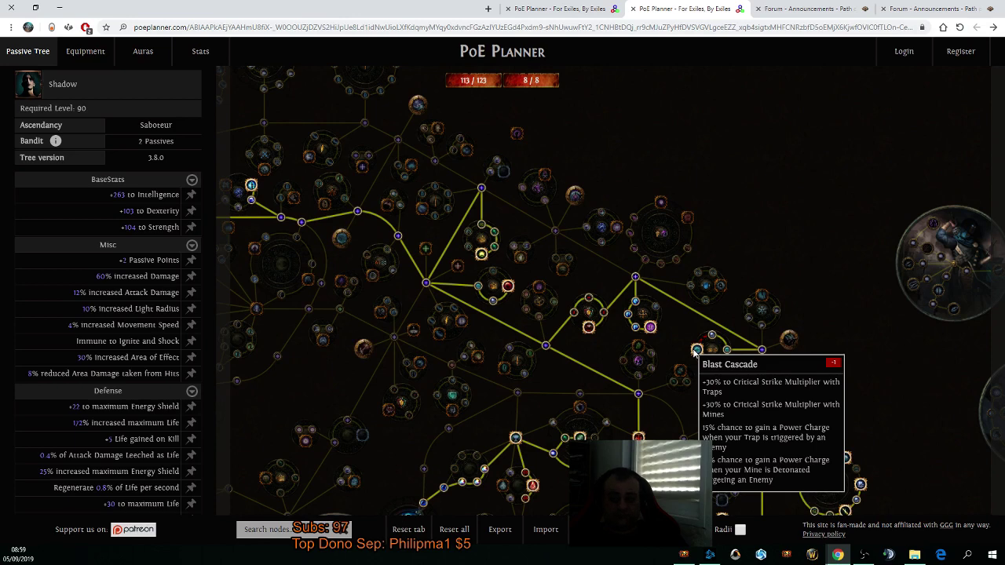
pyautogui.moveTo(671, 368); pyautogui.dragTo(675, 287)
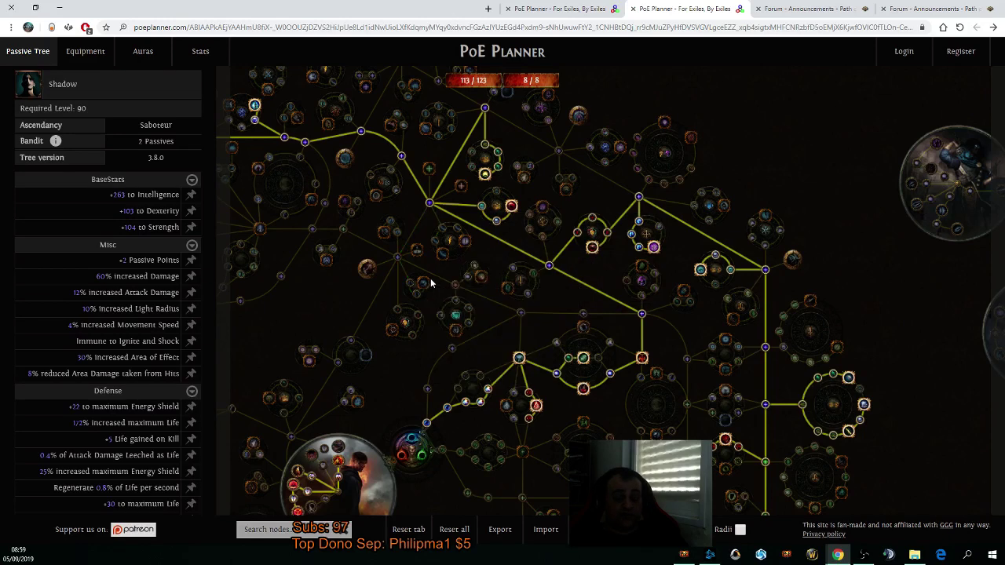
pyautogui.moveTo(344, 289); pyautogui.dragTo(321, 412)
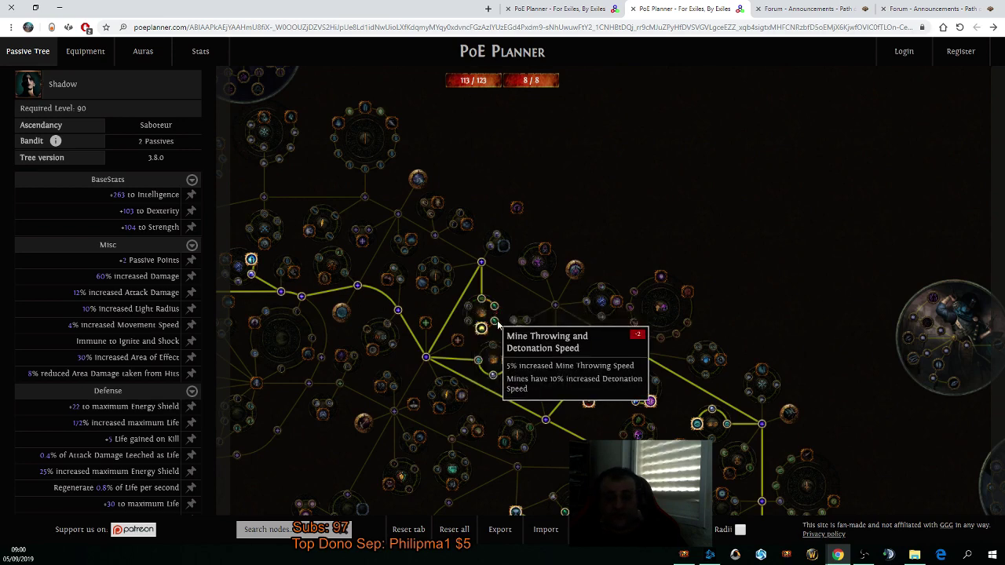
pyautogui.moveTo(495, 324); pyautogui.dragTo(508, 269)
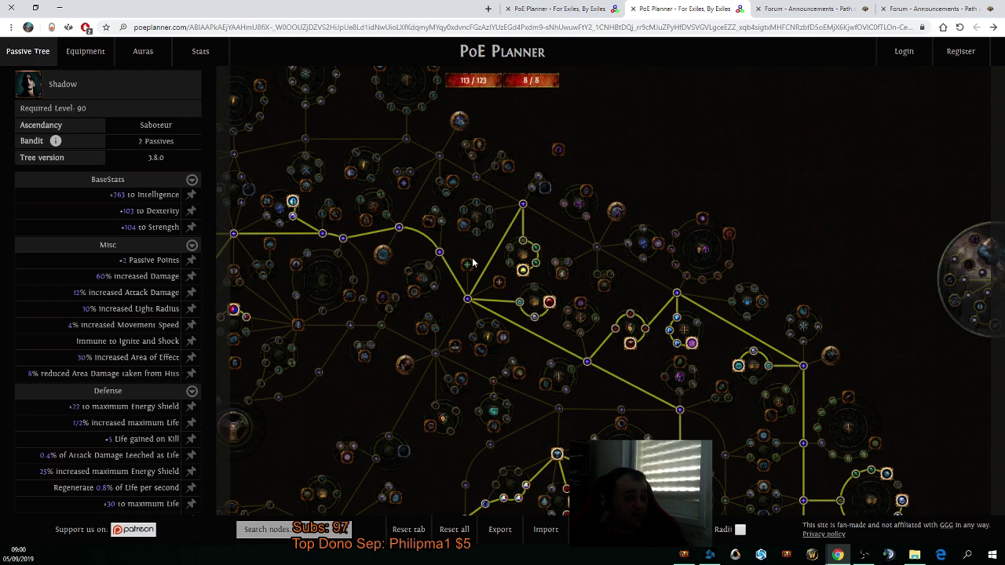
# Try the other side of the Mine Throwing and Detonation Speed cluster, and restore the original two-node route to its notable.
pyautogui.click(510, 248)
pyautogui.click(536, 262)
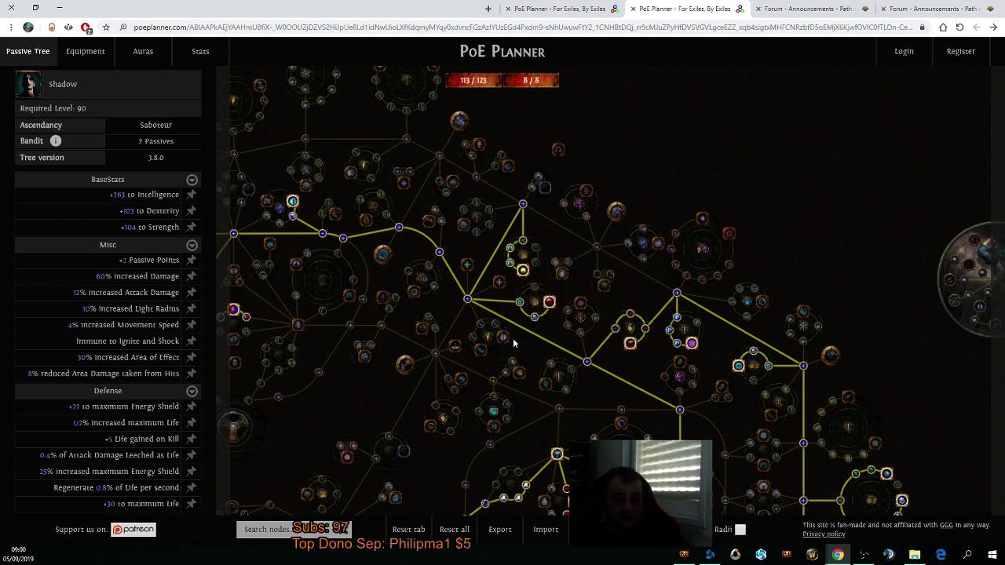
pyautogui.click(538, 267)
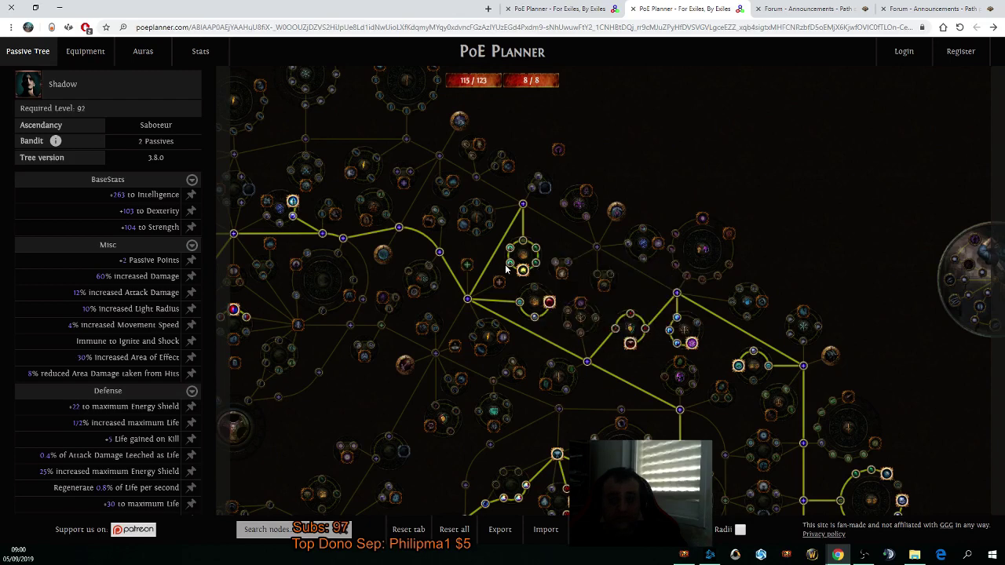
pyautogui.click(503, 264)
# Allocate the red notable and its two connecting nodes just above the main path in the upper part of the tree.
pyautogui.moveTo(377, 350); pyautogui.dragTo(624, 367)
pyautogui.scroll(1, 487, 195)
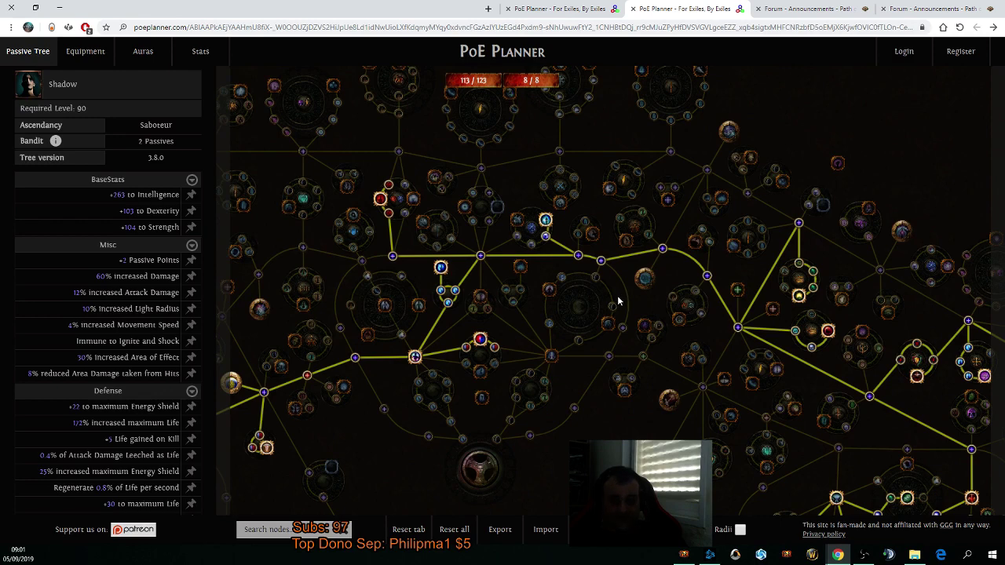
pyautogui.scroll(-2, 590, 289)
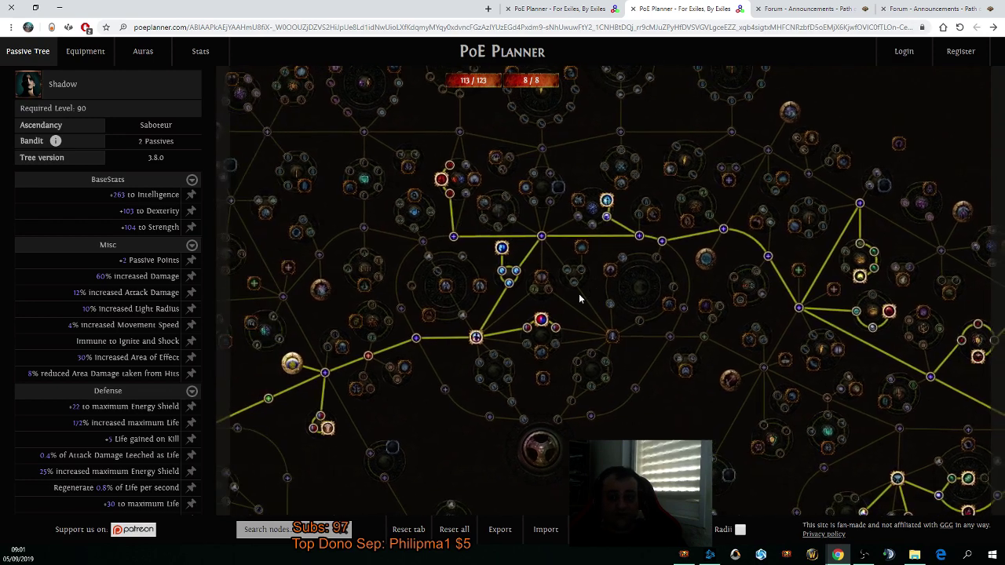
pyautogui.scroll(2, 620, 214)
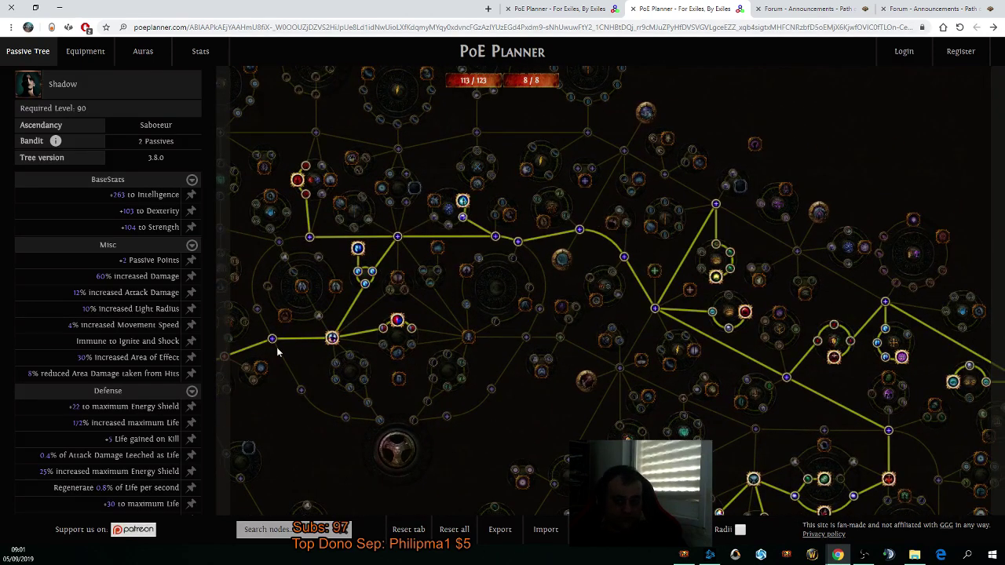
pyautogui.moveTo(442, 303); pyautogui.dragTo(529, 315)
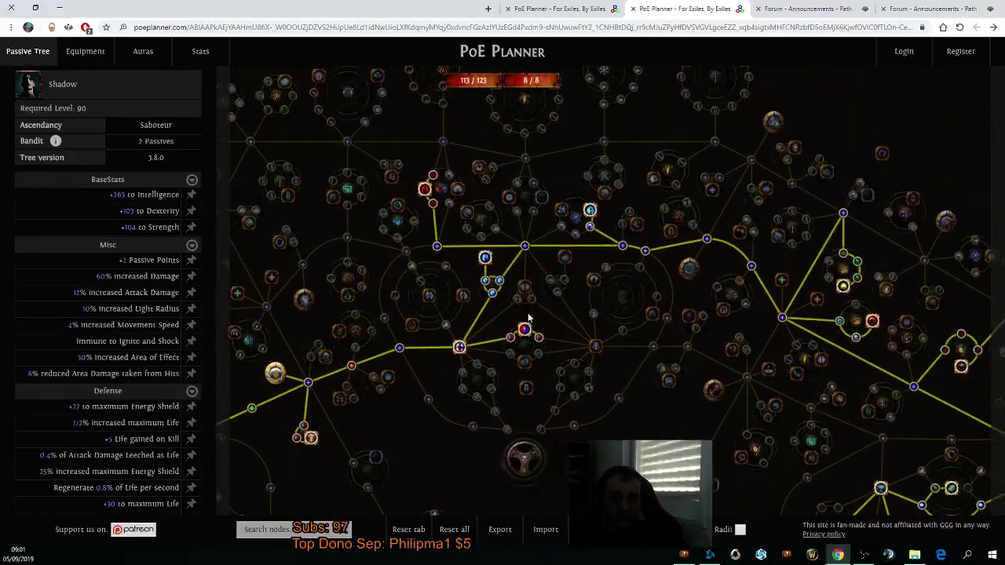
pyautogui.click(742, 235)
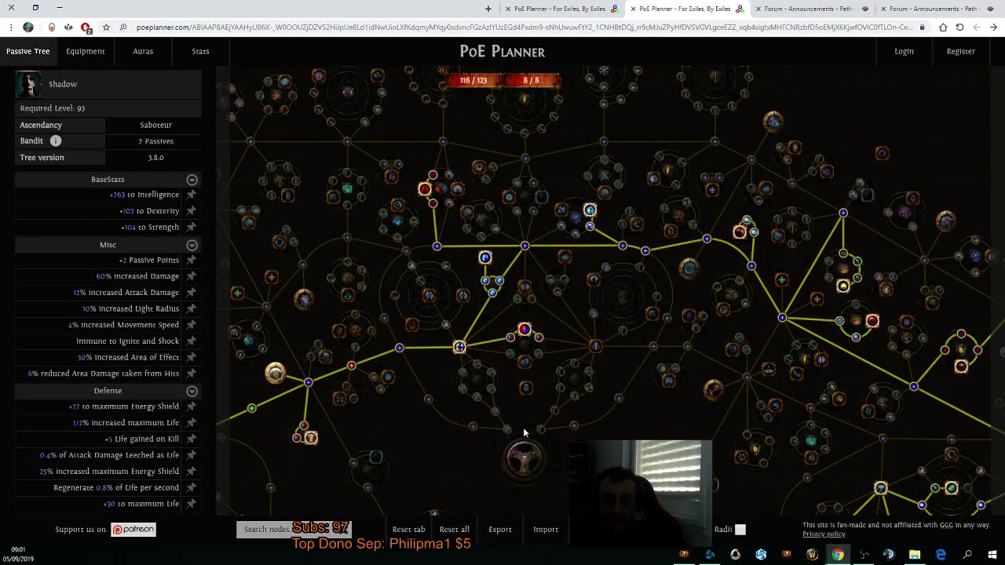
pyautogui.moveTo(449, 456); pyautogui.dragTo(615, 380)
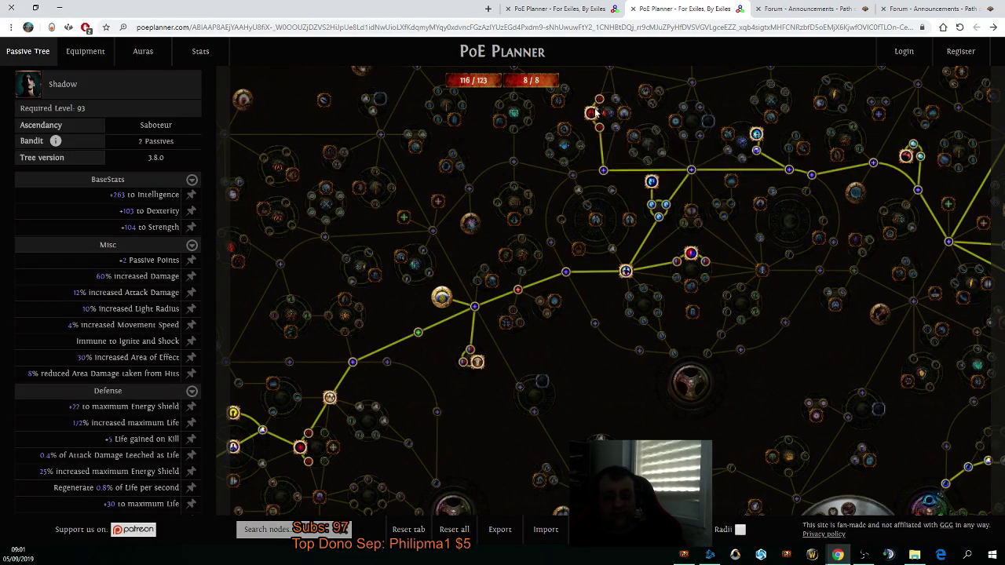
# Look over the main path of the full tree plan, and open the other, smaller tree plan.
pyautogui.moveTo(632, 362); pyautogui.dragTo(864, 237)
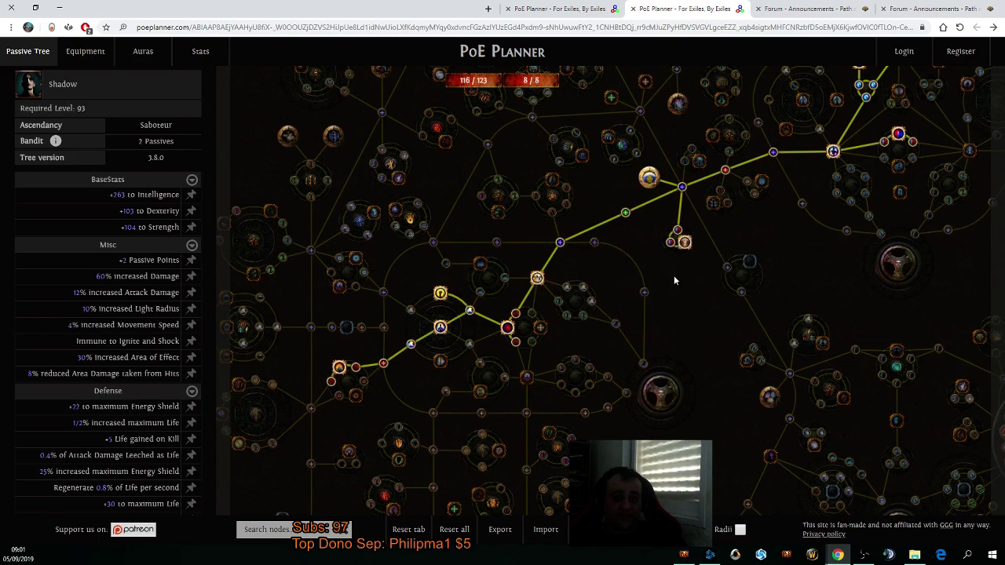
pyautogui.moveTo(673, 276); pyautogui.dragTo(637, 335)
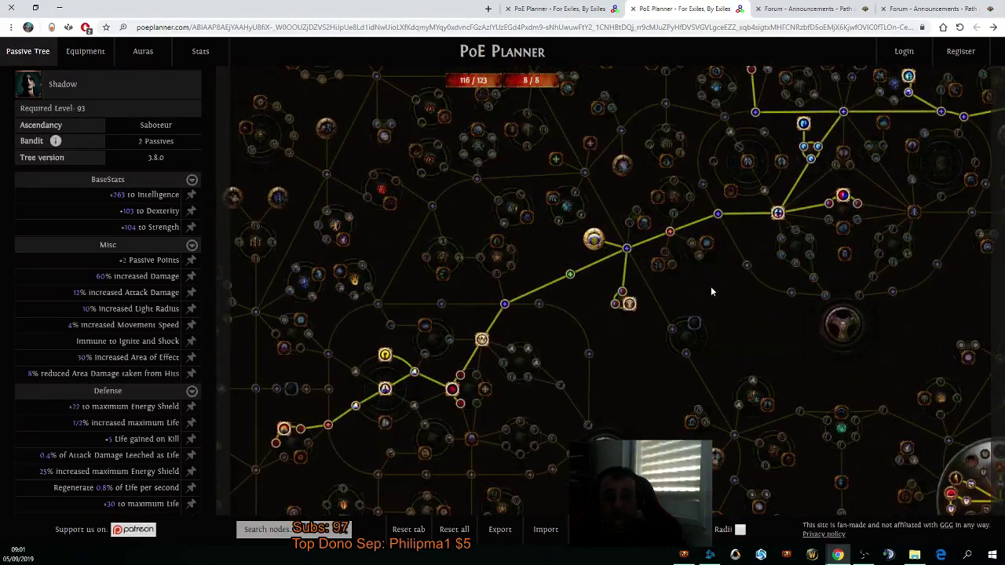
pyautogui.click(549, 8)
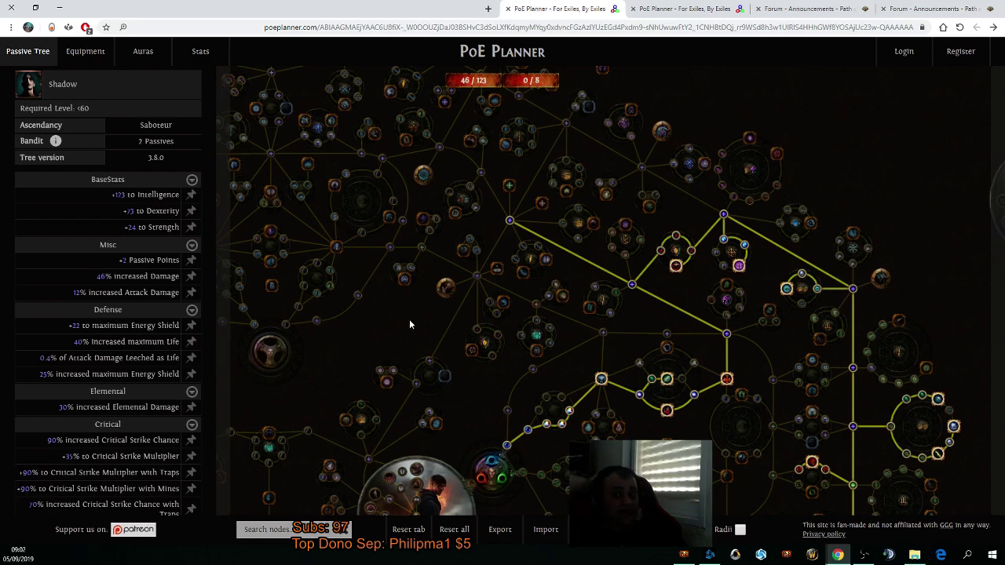
# Read the new gems' level requirements and the details of Summon Skitterbots, Stormblast Mine and Blastchain Mine Support in the Path of Exile forum posts.
pyautogui.hotkey('ctrl', '2')
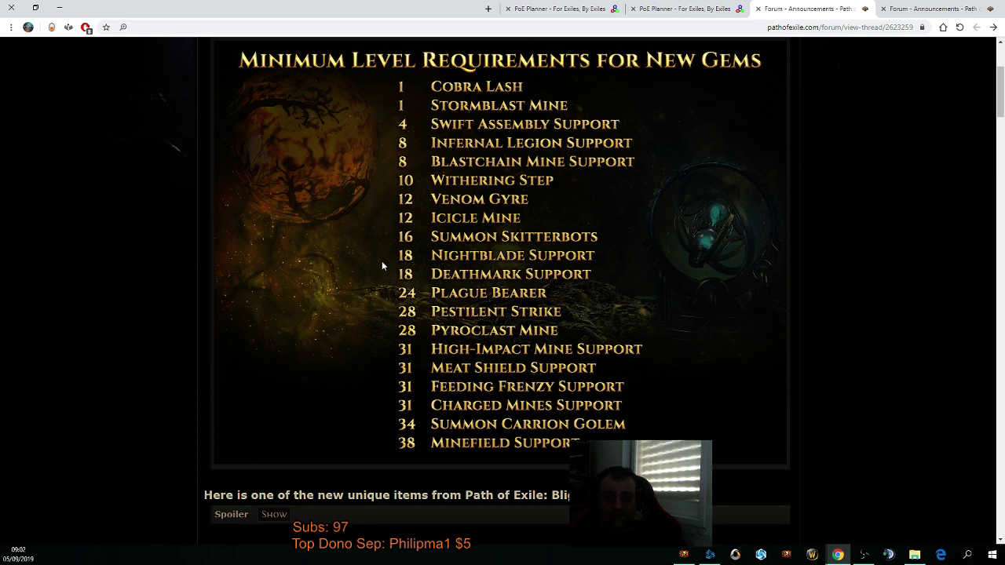
pyautogui.click(909, 7)
pyautogui.moveTo(223, 348)
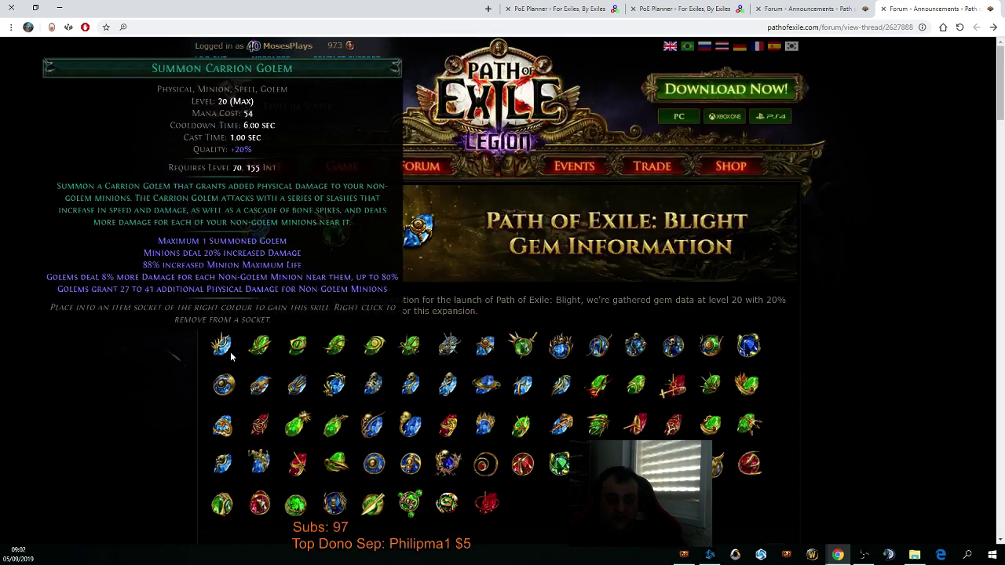
pyautogui.moveTo(492, 352)
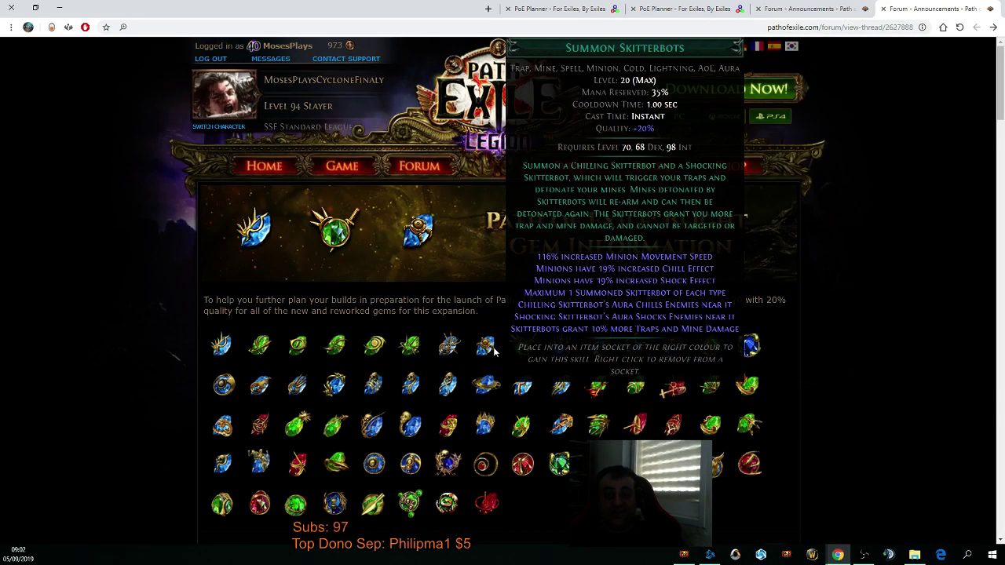
pyautogui.moveTo(448, 345)
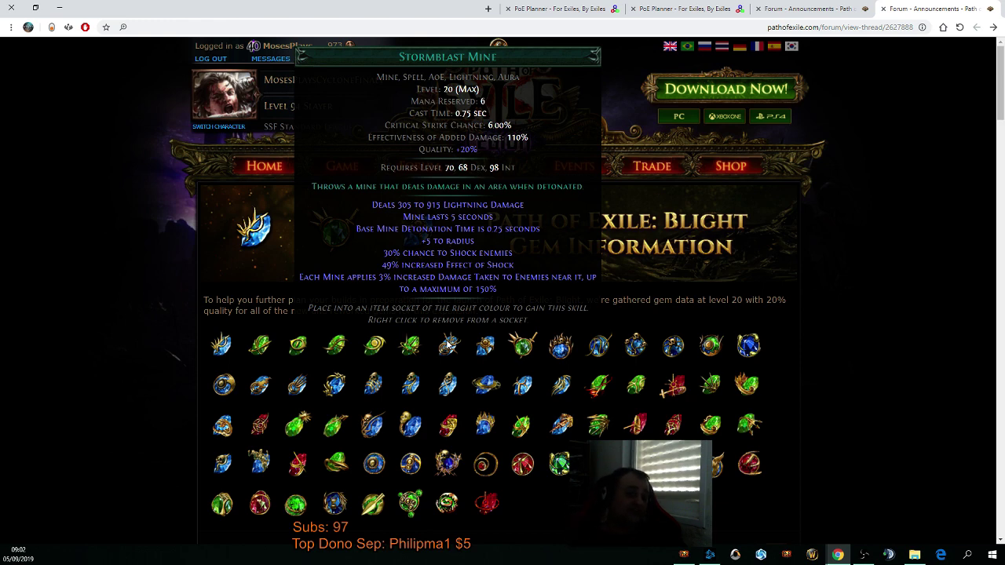
pyautogui.moveTo(374, 464)
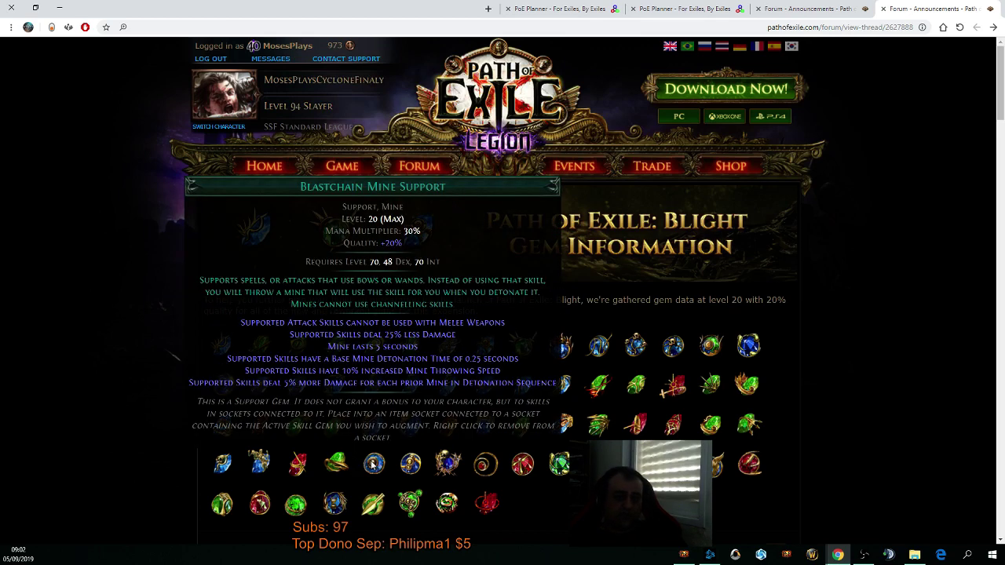
pyautogui.moveTo(410, 468)
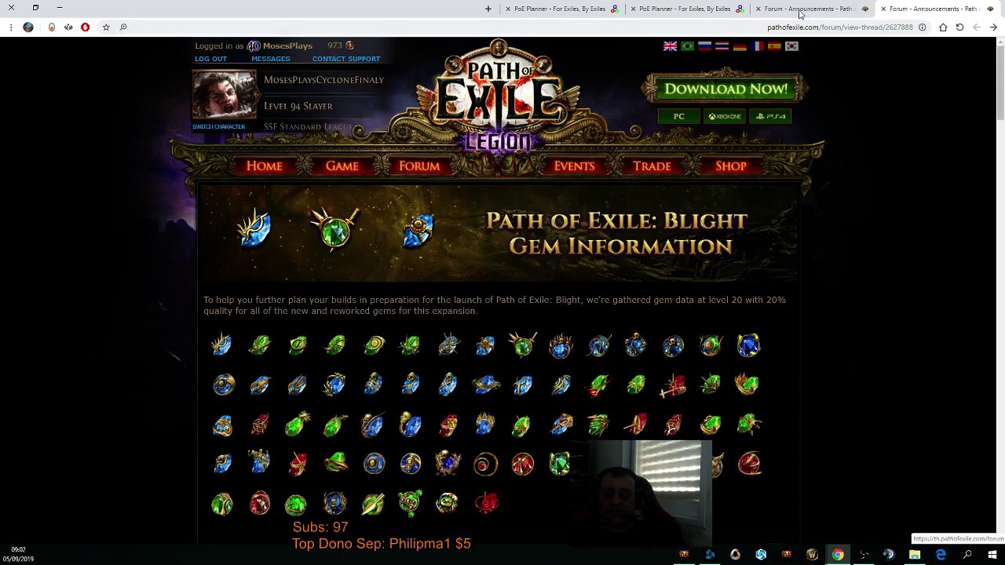
# Recheck the minimum level requirements for the new gems, and reread the Stormblast Mine details in the Blight gem information post.
pyautogui.hotkey('ctrl', 'shift', 'Tab')
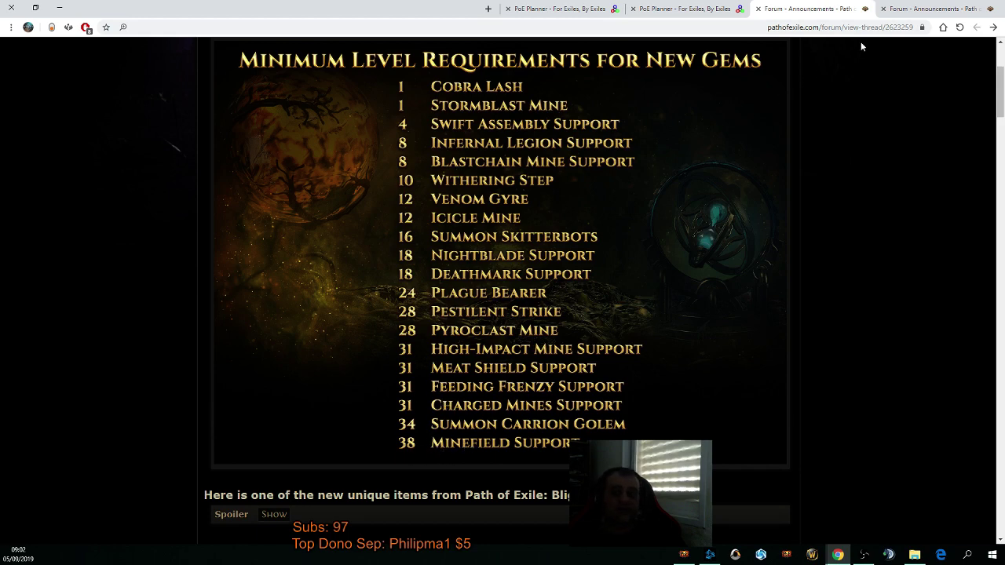
pyautogui.click(926, 9)
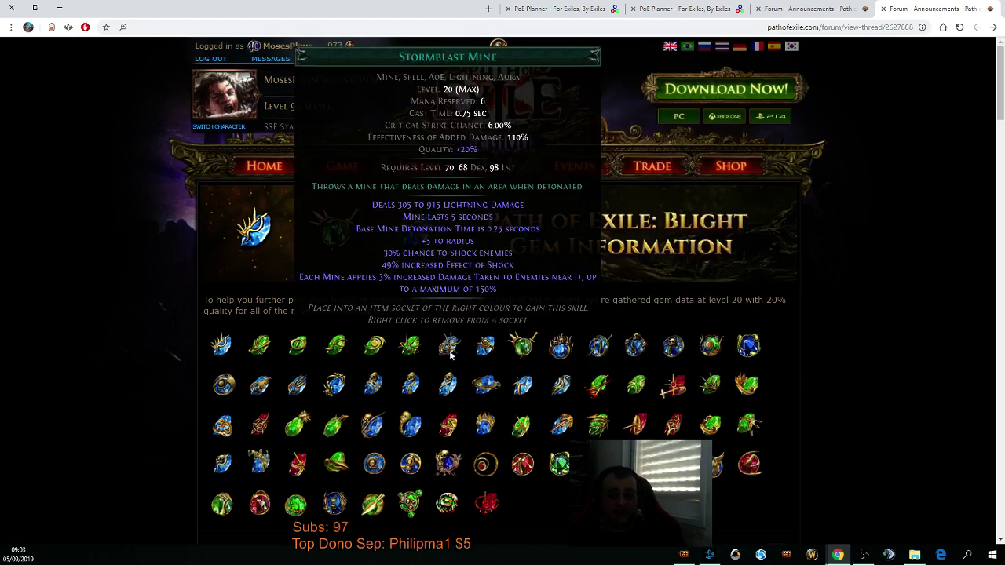
pyautogui.moveTo(288, 395)
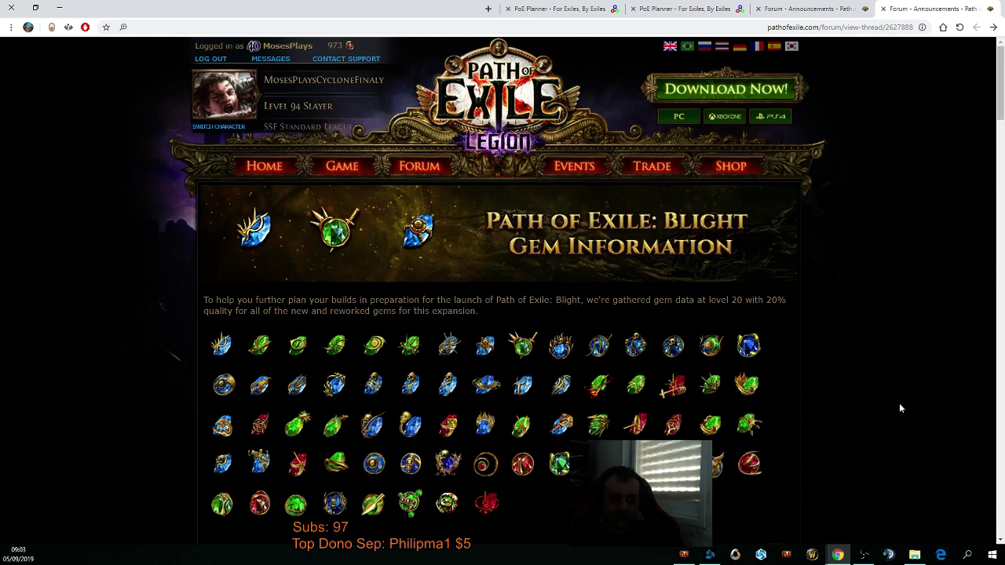
pyautogui.moveTo(560, 352)
# Return to the smaller tree plan and deallocate its whole passive tree from the first Damage and Energy Shield node at the Shadow start.
pyautogui.click(642, 11)
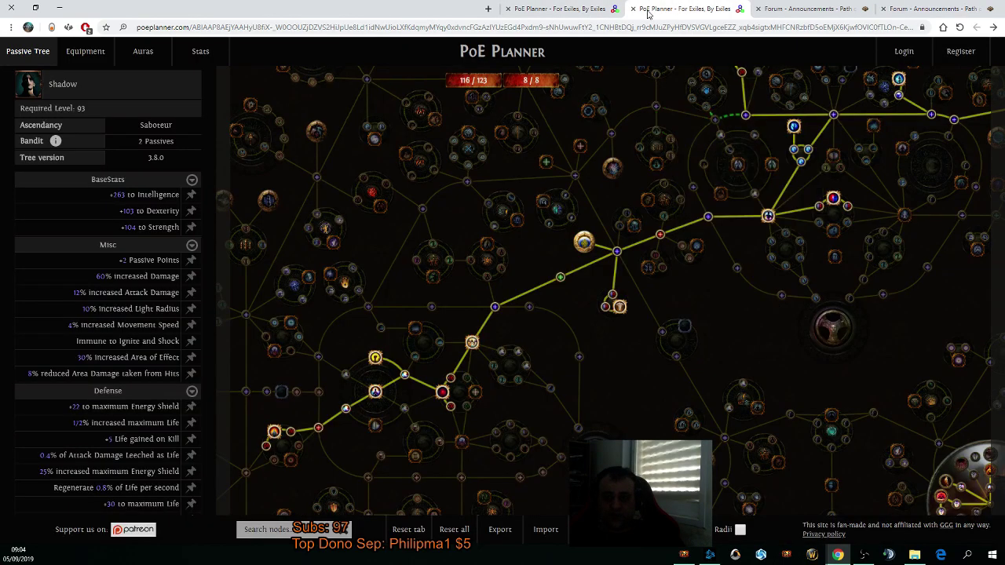
pyautogui.click(558, 8)
pyautogui.moveTo(602, 251); pyautogui.dragTo(611, 184)
pyautogui.click(514, 430)
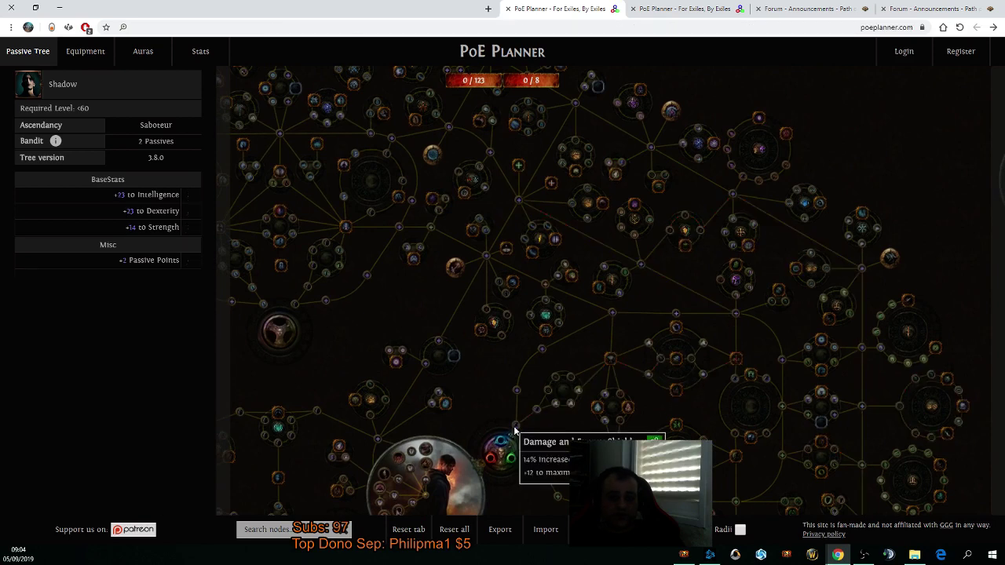
# Allocate Bomb Specialist, Demolitions Specialist, Pyromaniac and Born in the Shadows in the Saboteur ascendancy.
pyautogui.moveTo(515, 430); pyautogui.dragTo(583, 321)
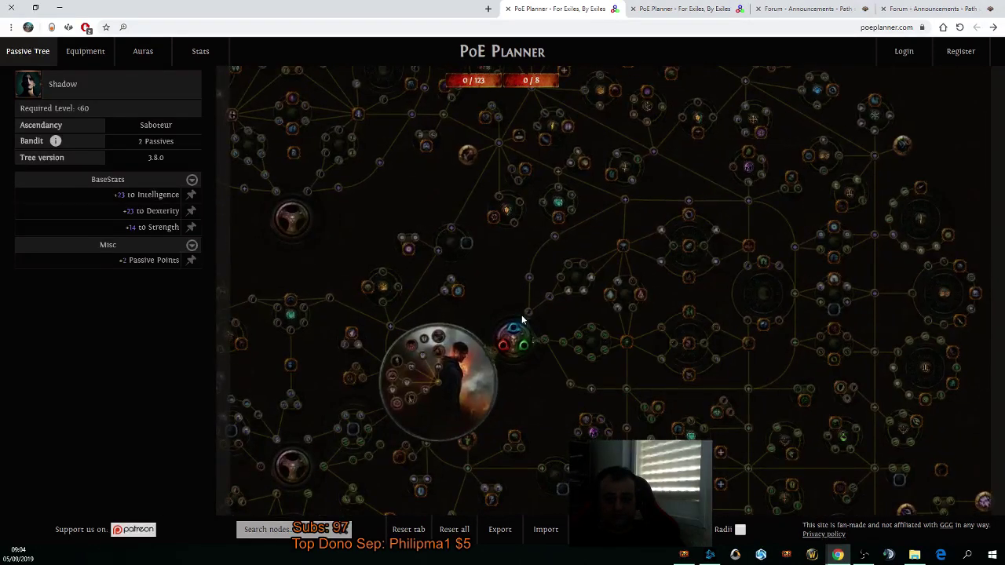
pyautogui.scroll(2, 467, 345)
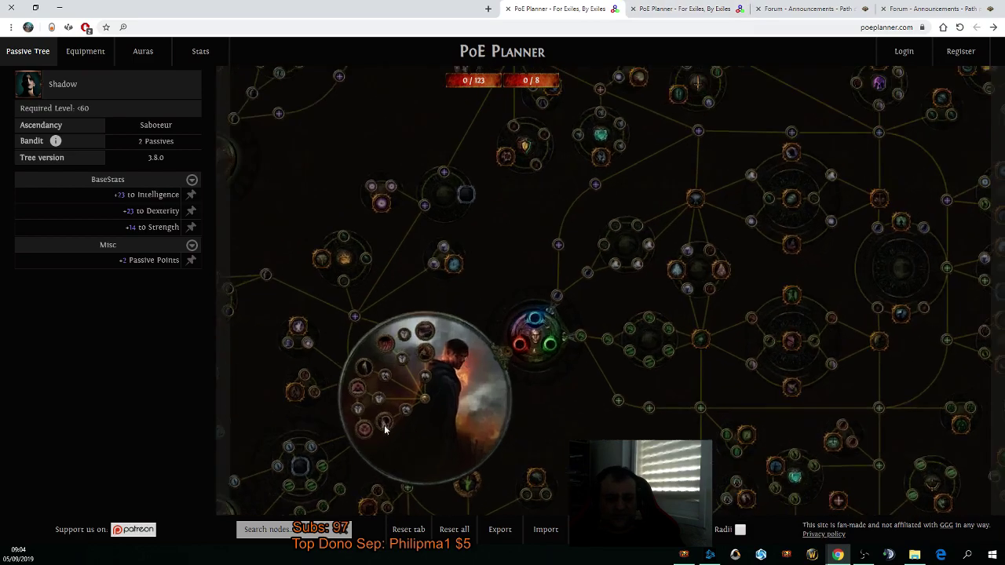
pyautogui.scroll(3, 500, 287)
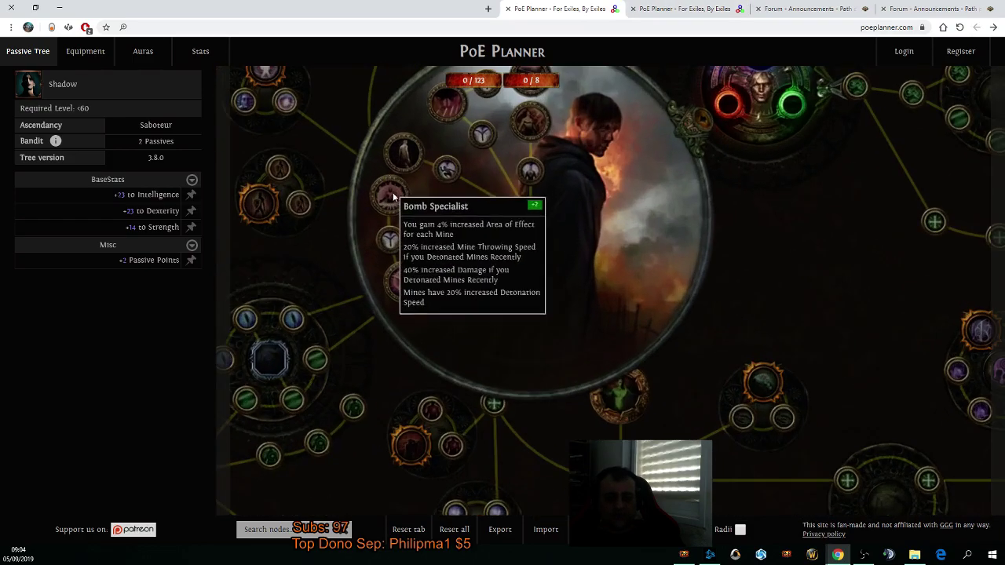
pyautogui.click(391, 196)
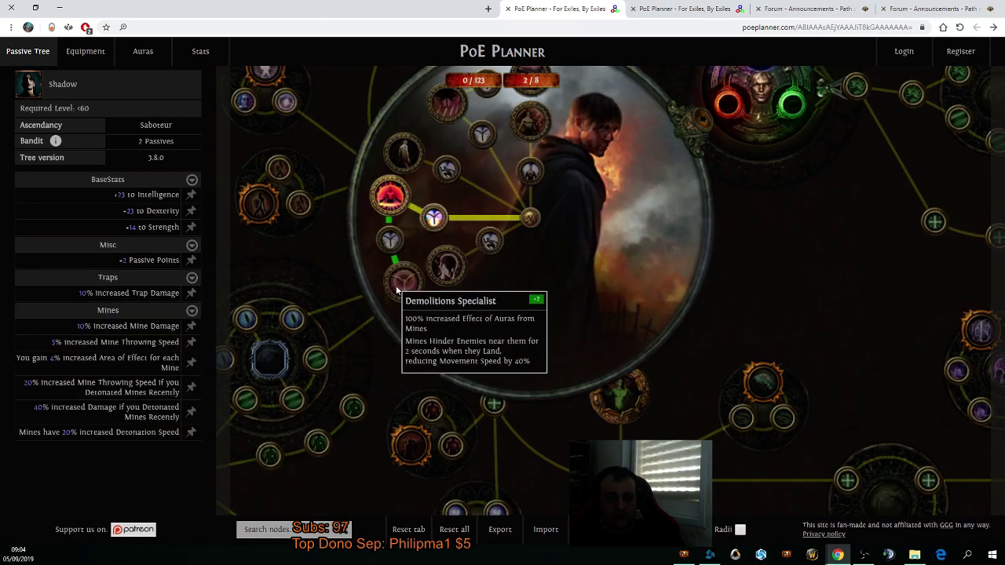
pyautogui.click(398, 286)
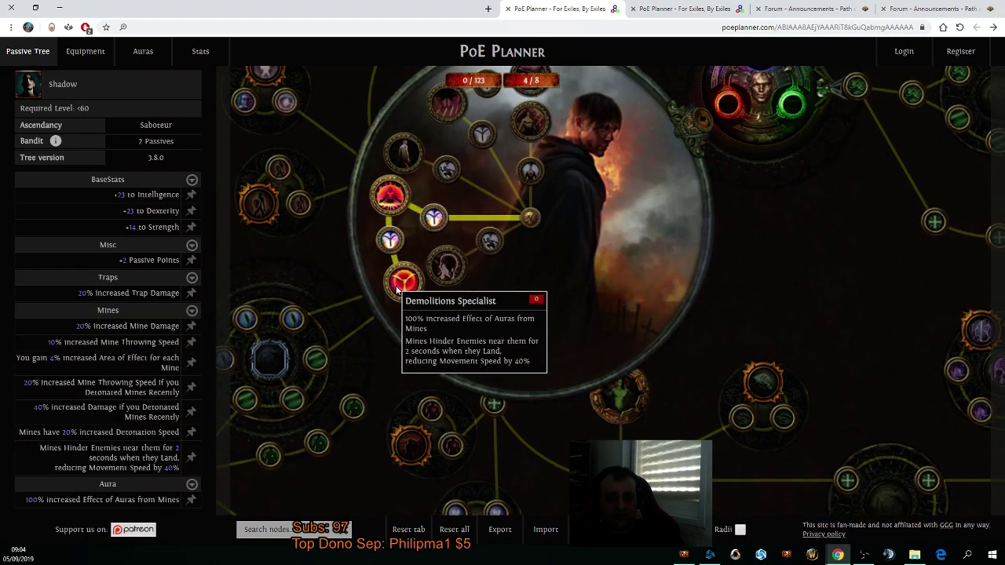
pyautogui.click(398, 145)
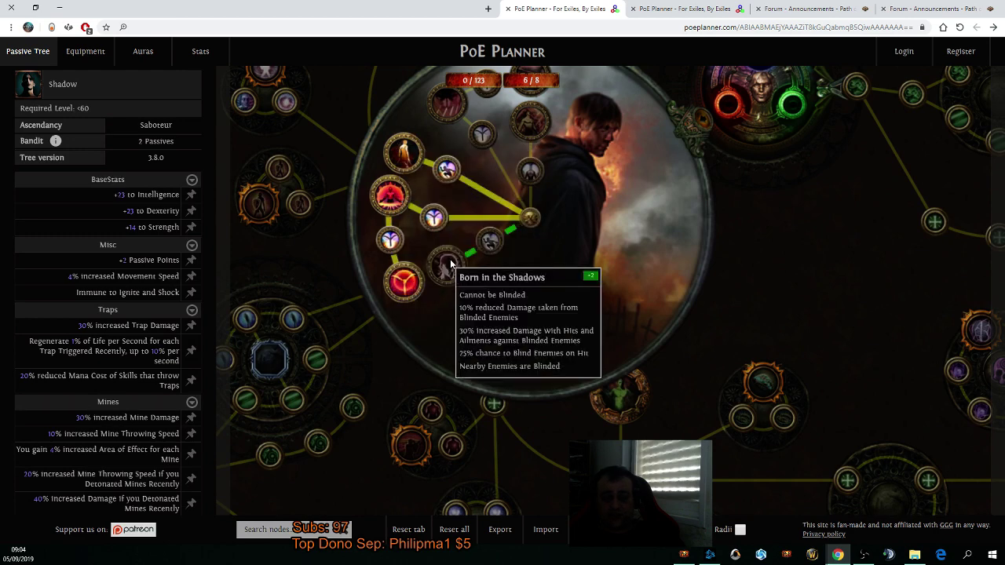
pyautogui.click(446, 265)
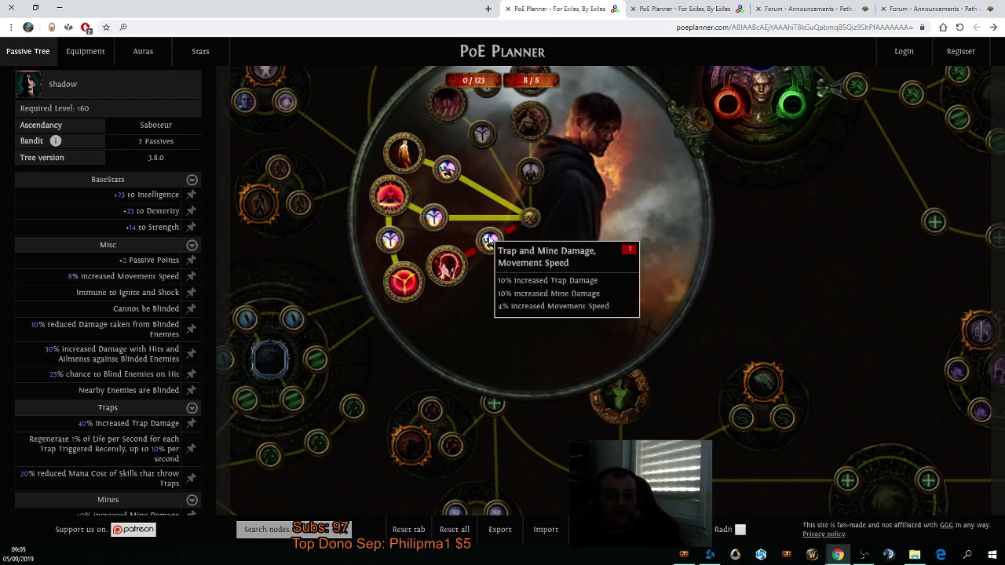
# Try Explosives Expert in place of Born in the Shadows, and restore Born in the Shadows.
pyautogui.scroll(-4, 537, 245)
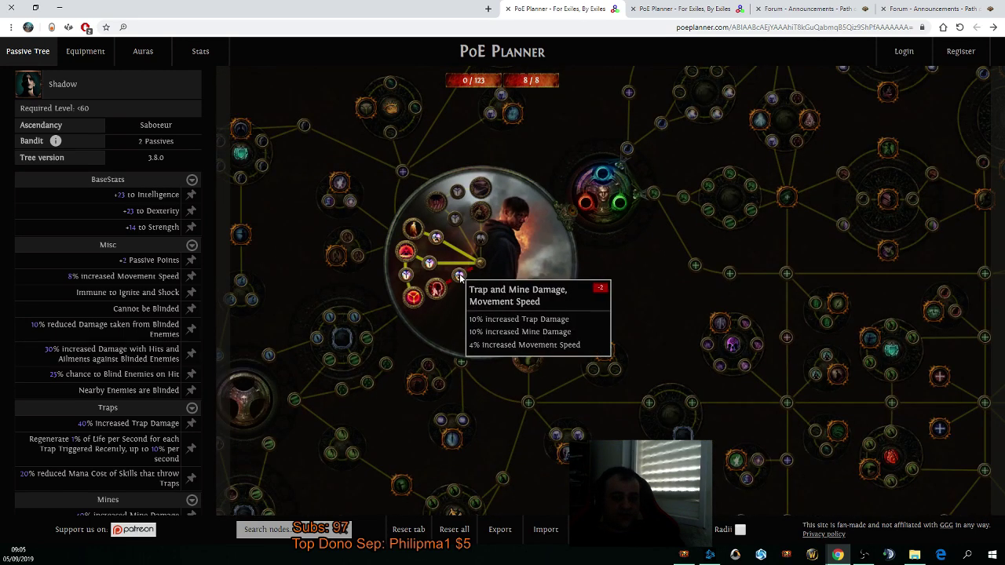
pyautogui.click(459, 274)
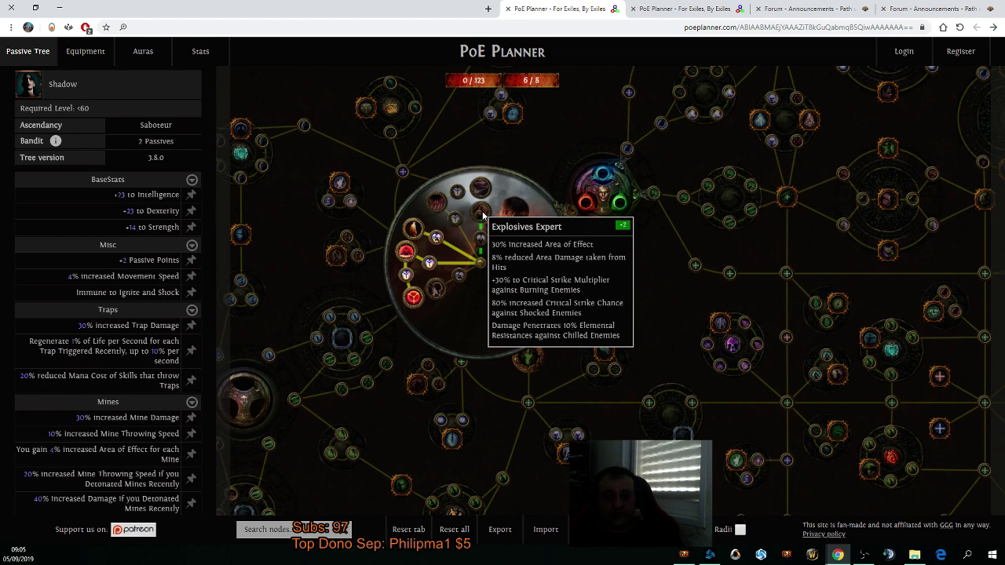
pyautogui.click(482, 216)
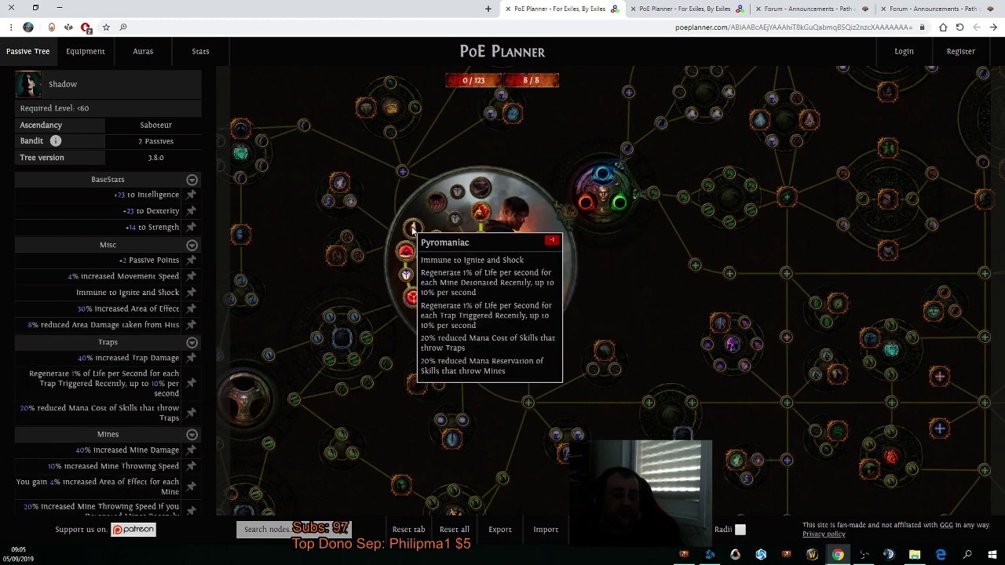
pyautogui.click(405, 252)
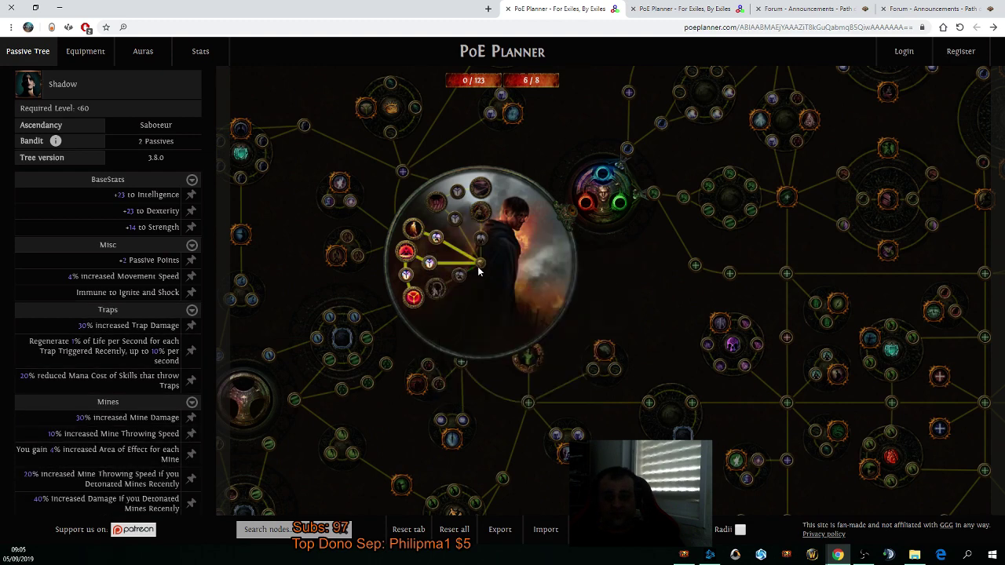
pyautogui.click(435, 288)
# Allocate the elemental damage path from the Shadow start to the attribute notable, and the red notable in the cluster just below it.
pyautogui.moveTo(568, 274); pyautogui.dragTo(277, 409)
pyautogui.click(347, 257)
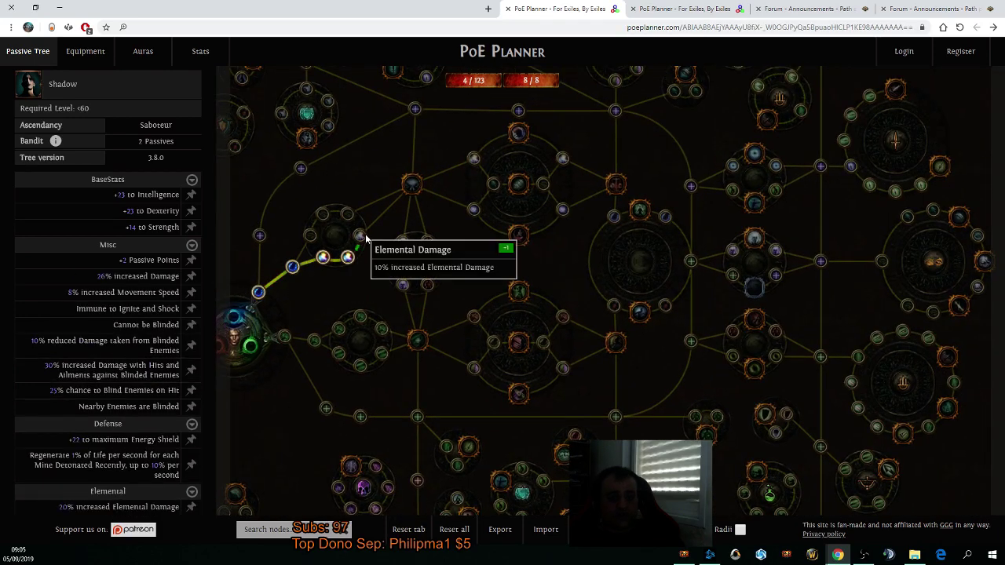
pyautogui.click(360, 235)
pyautogui.click(412, 185)
pyautogui.click(440, 263)
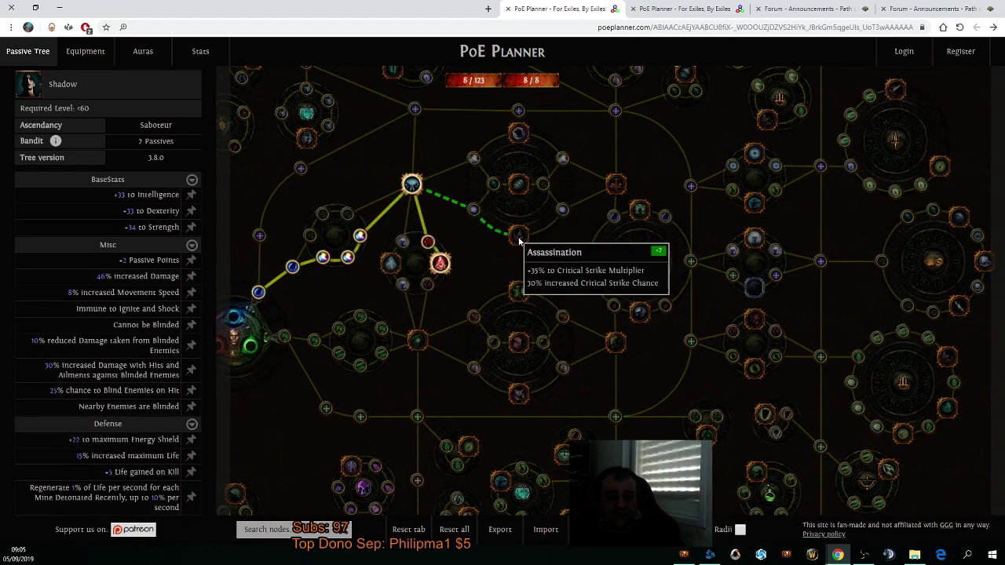
# Allocate Assassination, the green notable at the cluster's centre, and the Critical Strike Chance node leading to the red notable at the far end.
pyautogui.click(518, 236)
pyautogui.click(518, 184)
pyautogui.moveTo(556, 256); pyautogui.dragTo(448, 261)
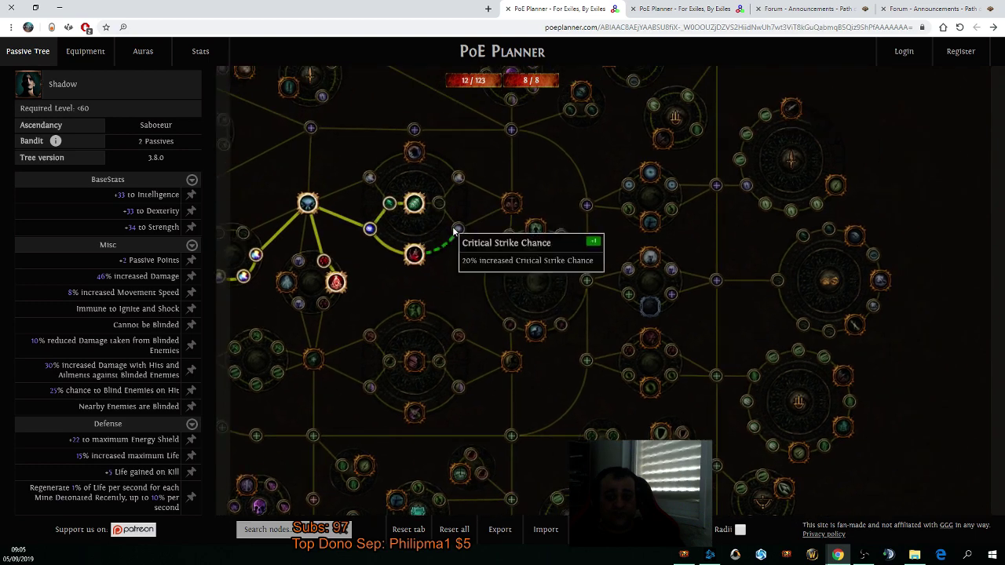
pyautogui.click(457, 229)
pyautogui.click(511, 203)
# Extend the route down to the lower notable, around through the Dexterity nodes and red notable cluster, and up to the outer Intelligence node.
pyautogui.moveTo(556, 382); pyautogui.dragTo(486, 321)
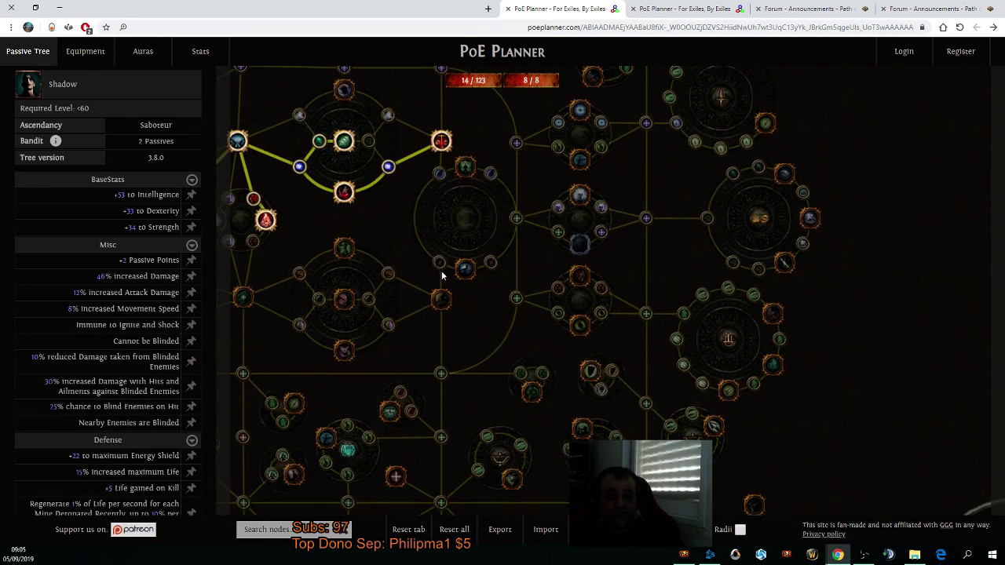
pyautogui.click(442, 300)
pyautogui.click(442, 373)
pyautogui.click(579, 277)
pyautogui.click(644, 228)
# Allocate the outer wheel east of the Intelligence node, taking its three notables by way of both its upper and lower arcs.
pyautogui.click(706, 218)
pyautogui.click(782, 263)
pyautogui.click(811, 218)
pyautogui.click(758, 167)
pyautogui.click(761, 169)
pyautogui.click(784, 174)
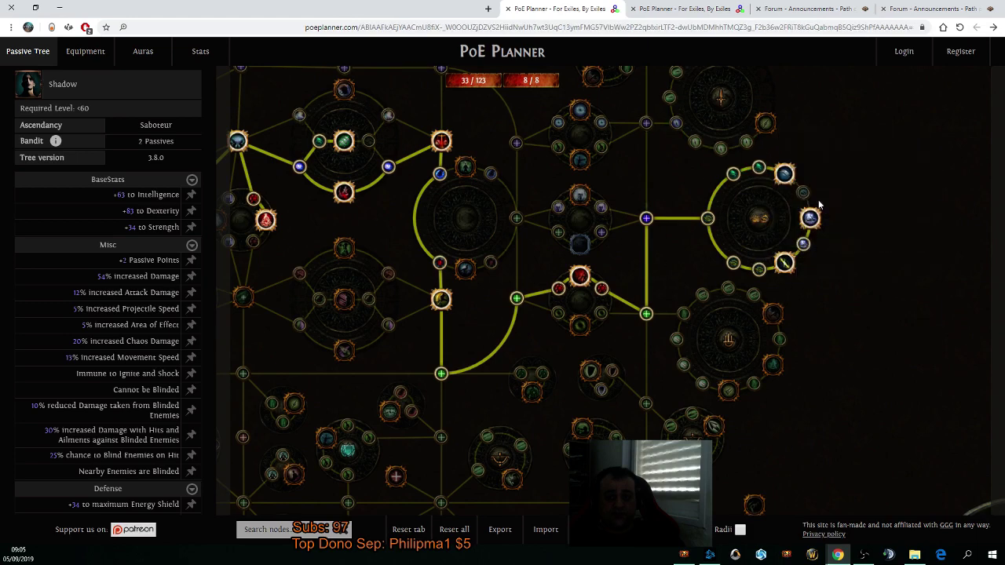
# Allocate the Acrobatics keystone with its connecting Dexterity nodes, and the three-node branch ending in the notable just below it.
pyautogui.moveTo(850, 341); pyautogui.dragTo(854, 206)
pyautogui.scroll(-1, 790, 305)
pyautogui.scroll(-1, 791, 305)
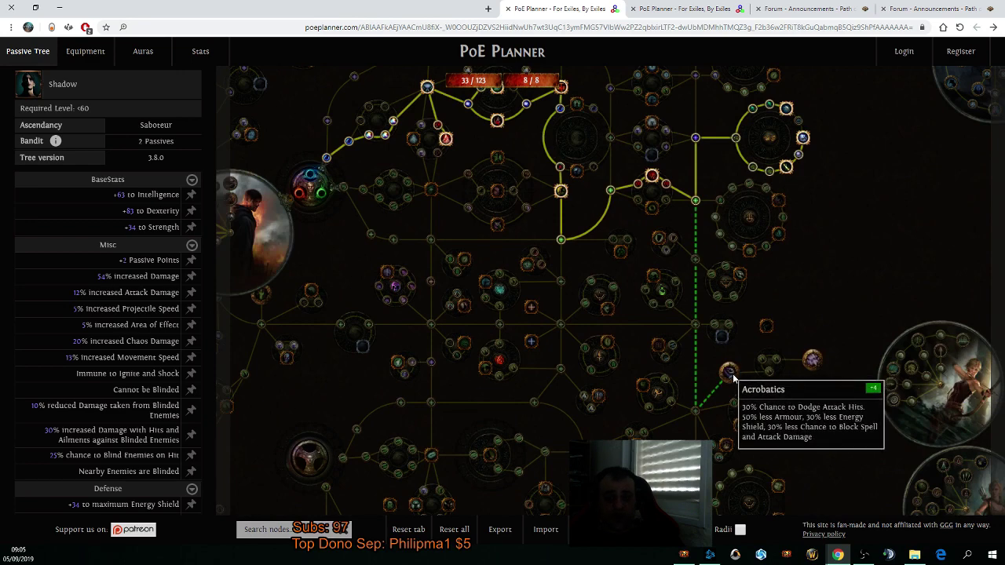
pyautogui.click(729, 372)
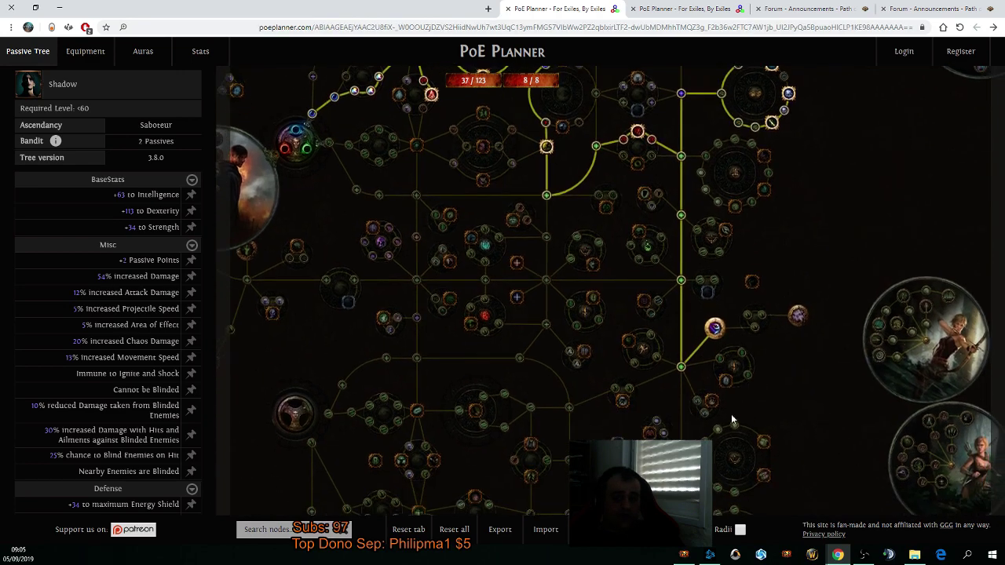
pyautogui.click(711, 403)
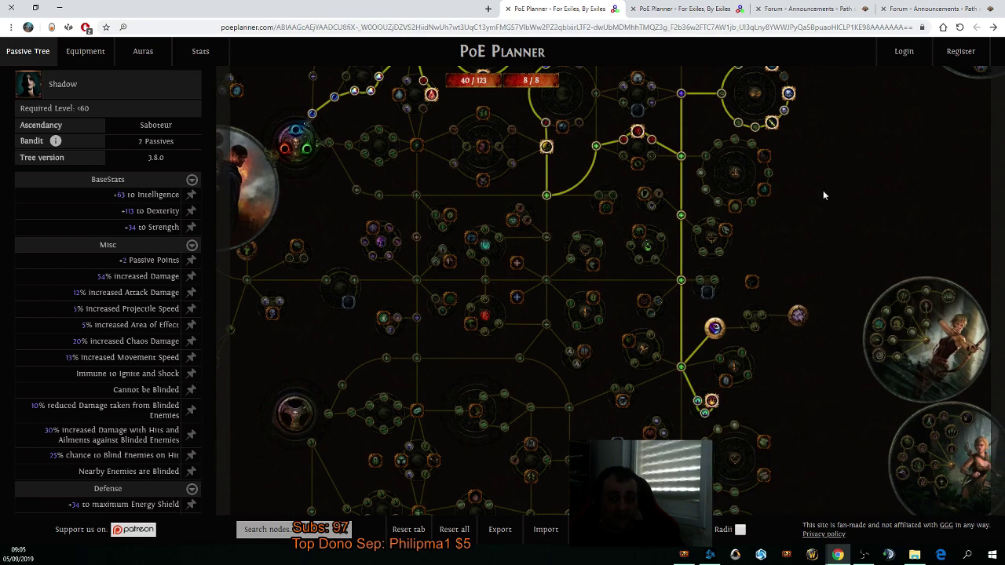
# Extend the route north to the far Intelligence node, and allocate the adjoining cluster's notable and the Intelligence node beyond it.
pyautogui.moveTo(822, 188); pyautogui.dragTo(871, 377)
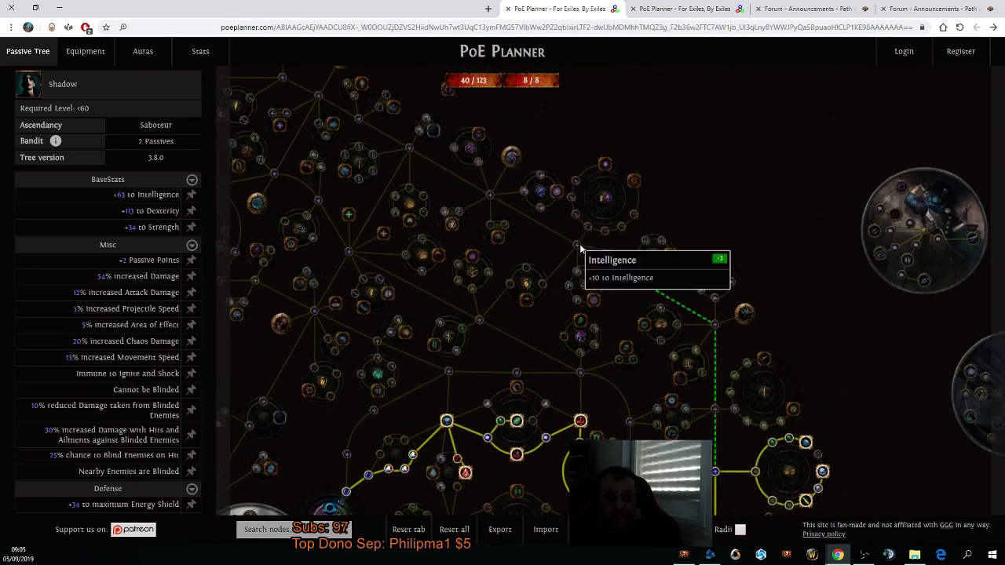
pyautogui.click(578, 247)
pyautogui.click(526, 299)
pyautogui.click(510, 285)
pyautogui.click(480, 319)
# Allocate the three-node branch ending in the purple notable directly below the upper Intelligence node.
pyautogui.moveTo(506, 339); pyautogui.dragTo(471, 304)
pyautogui.click(559, 247)
pyautogui.click(552, 270)
pyautogui.moveTo(800, 376); pyautogui.dragTo(840, 312)
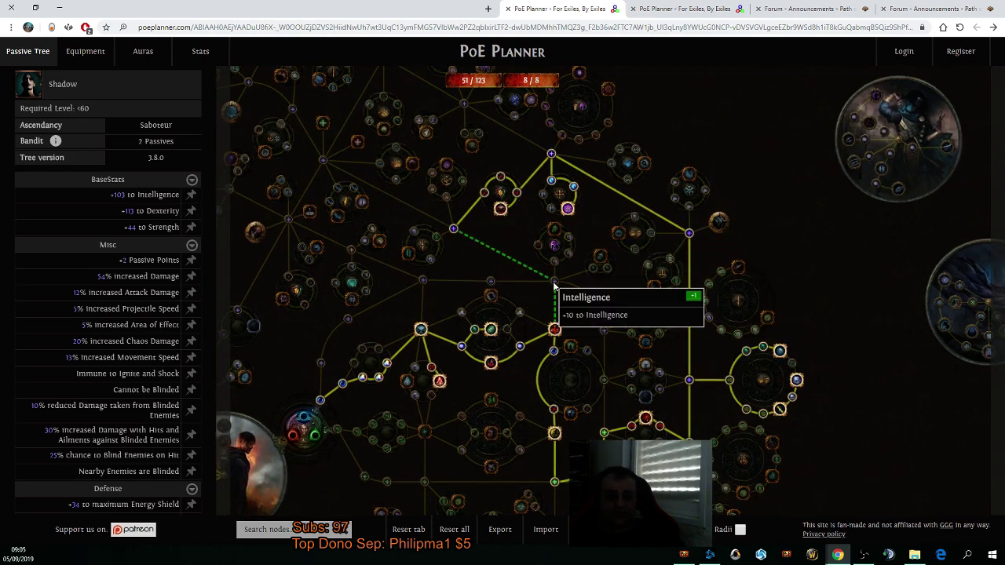
# Extend the route from the far northern Intelligence node through the next two, and allocate the mine branch ending in Volatile Mines.
pyautogui.moveTo(473, 276); pyautogui.dragTo(645, 399)
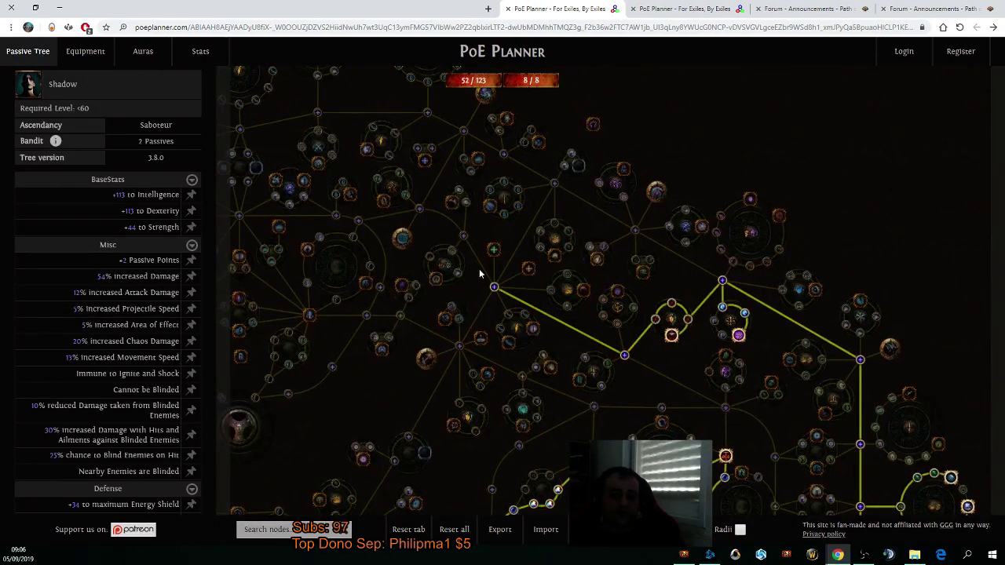
pyautogui.click(554, 225)
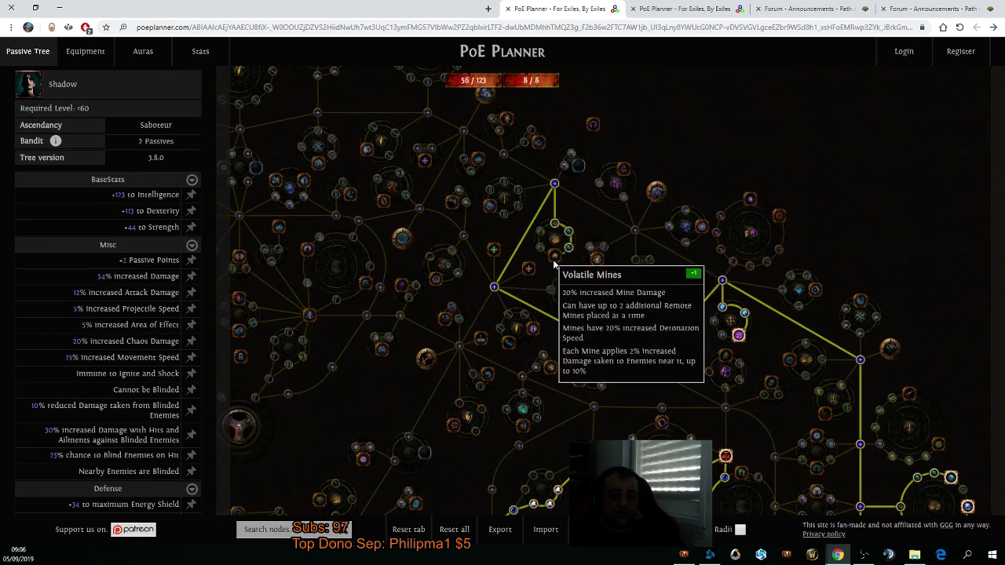
pyautogui.click(554, 256)
# Extend the route west along the line of Intelligence nodes, and allocate the short branch ending in the red notable north of its end.
pyautogui.moveTo(463, 254); pyautogui.dragTo(619, 320)
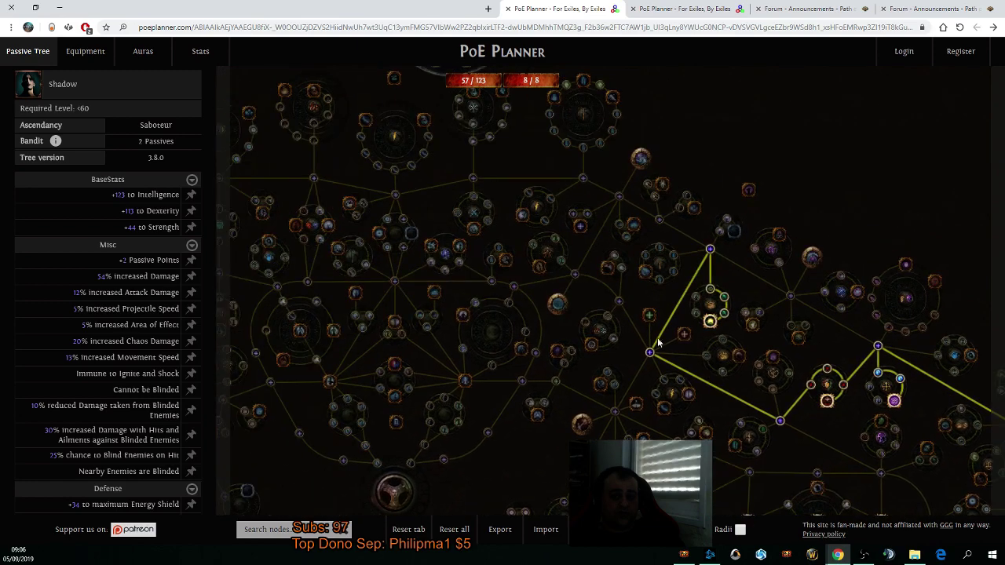
pyautogui.click(394, 282)
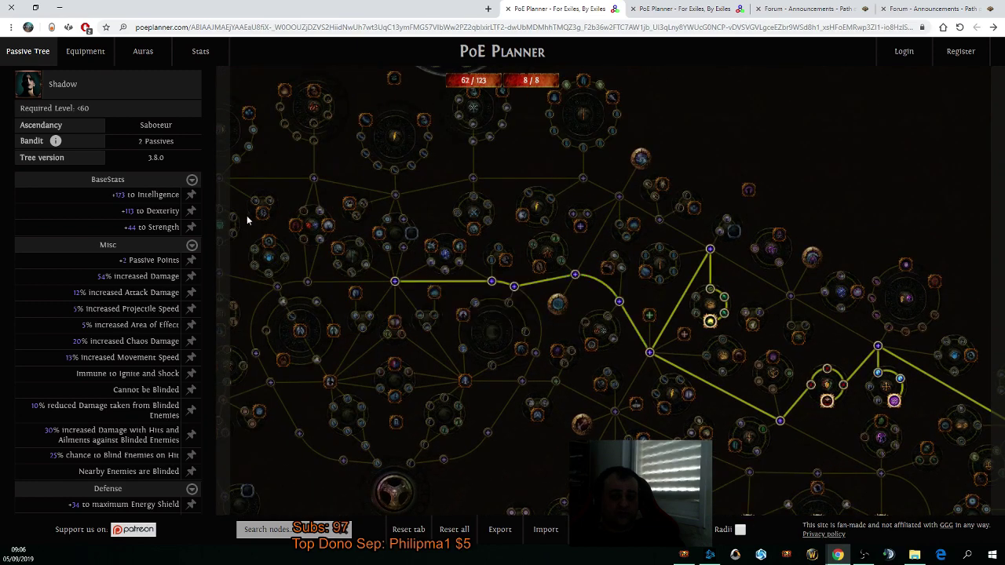
pyautogui.click(296, 225)
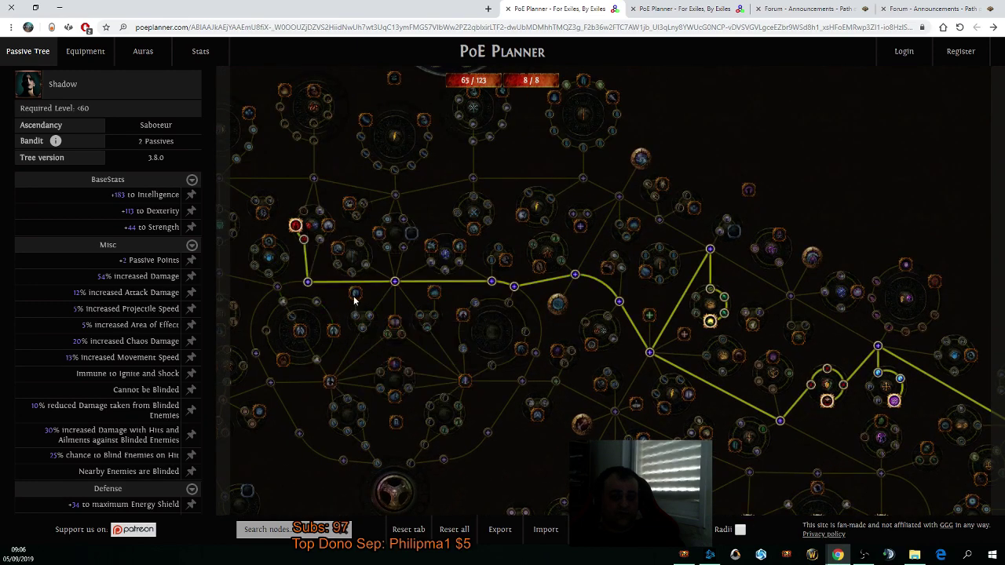
# Branch southwest through the blue cluster and its notable to the wheel's western notable, and allocate the central red and blue notable.
pyautogui.click(329, 382)
pyautogui.click(394, 363)
# Extend the route west to the gold keystone, and allocate the three-node branch ending in Quick Recovery.
pyautogui.moveTo(316, 408); pyautogui.dragTo(531, 342)
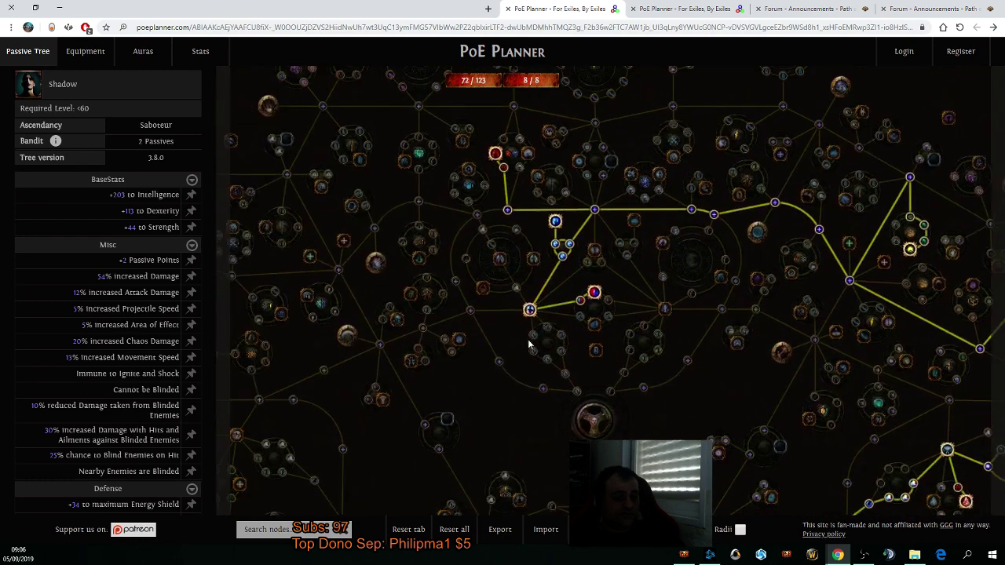
pyautogui.click(369, 325)
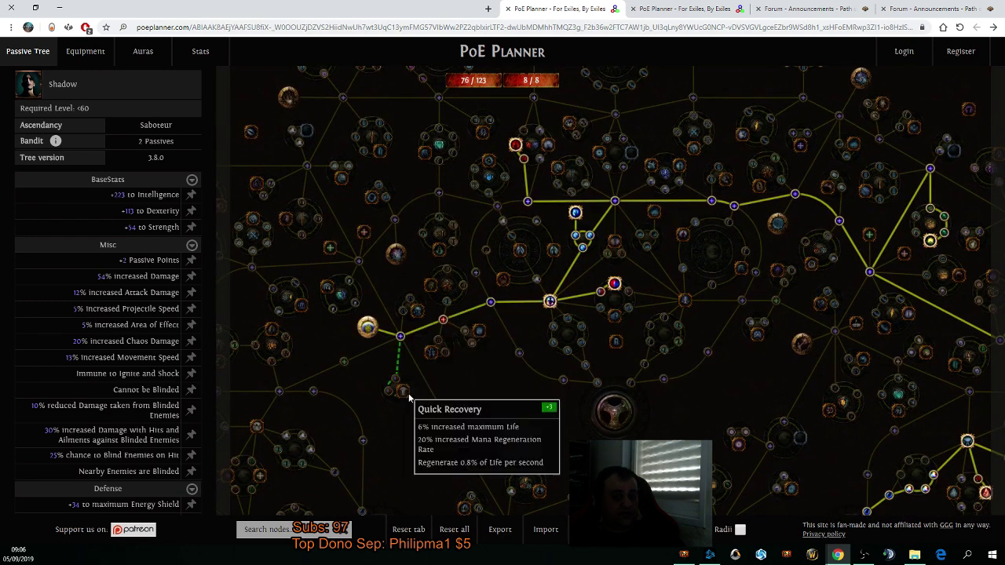
pyautogui.click(407, 395)
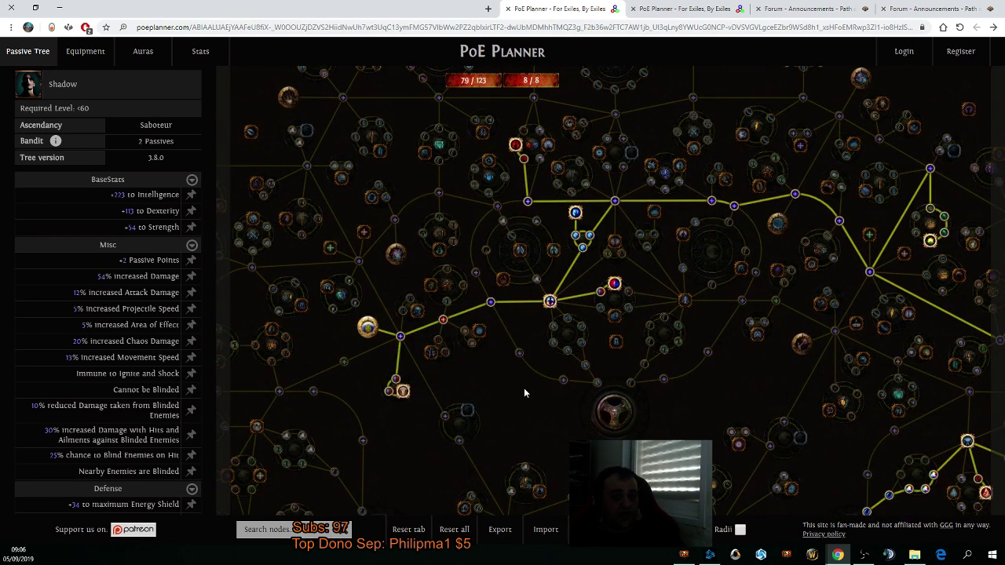
# Try the three-node Successive Detonations branch below the Volatile Mines cluster, and remove it.
pyautogui.moveTo(525, 389); pyautogui.dragTo(434, 362)
pyautogui.scroll(-2, 442, 367)
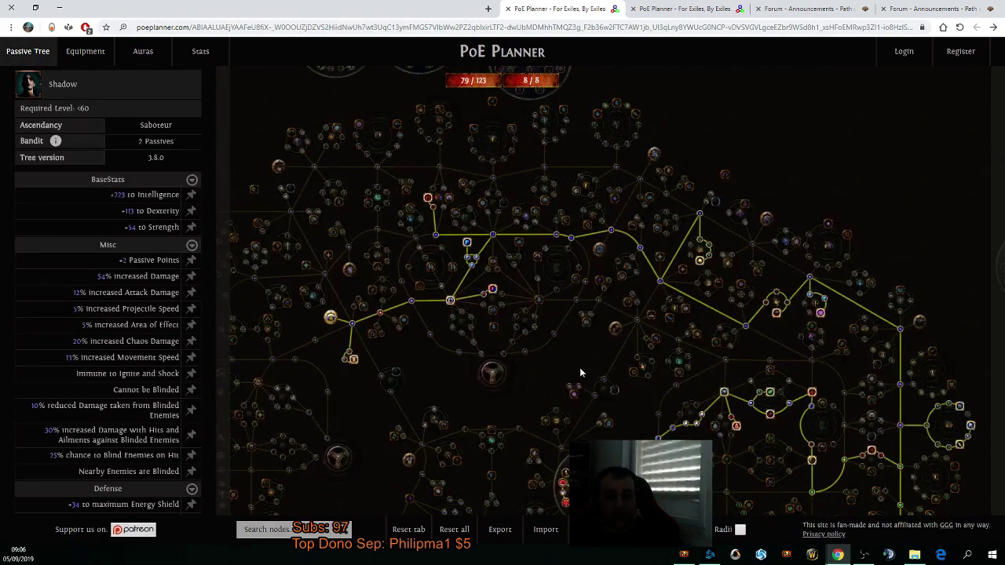
pyautogui.click(715, 287)
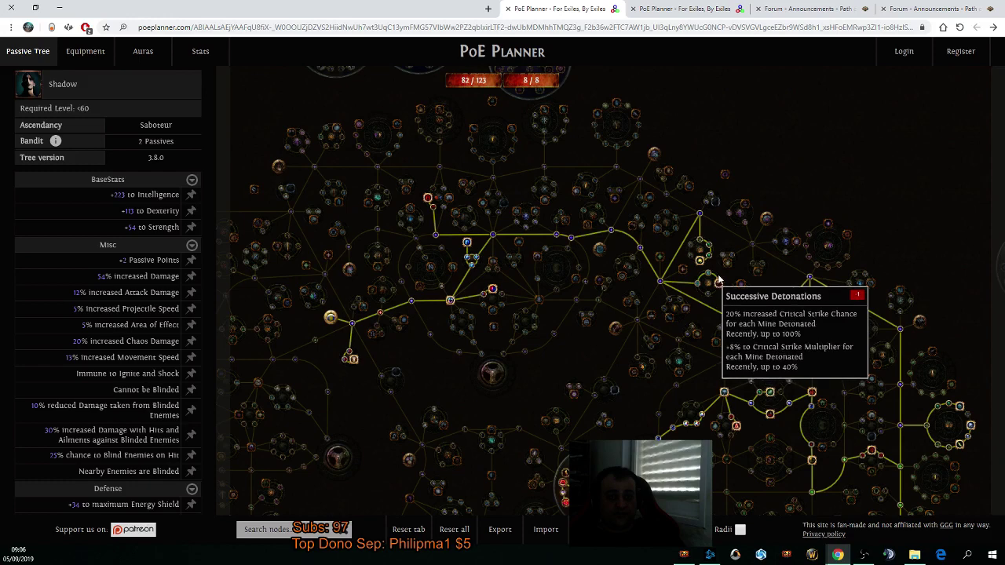
pyautogui.moveTo(717, 284); pyautogui.dragTo(791, 281)
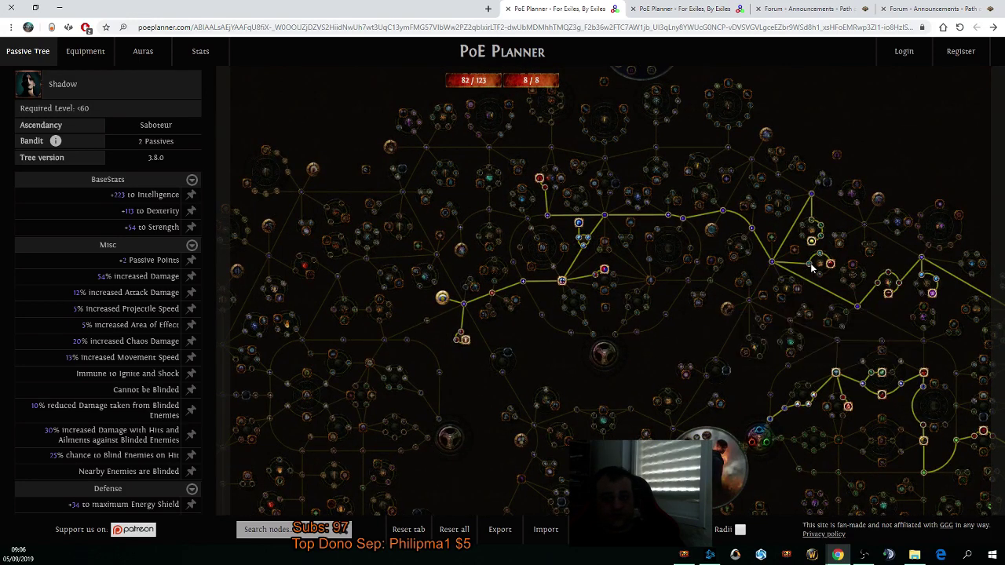
pyautogui.click(805, 277)
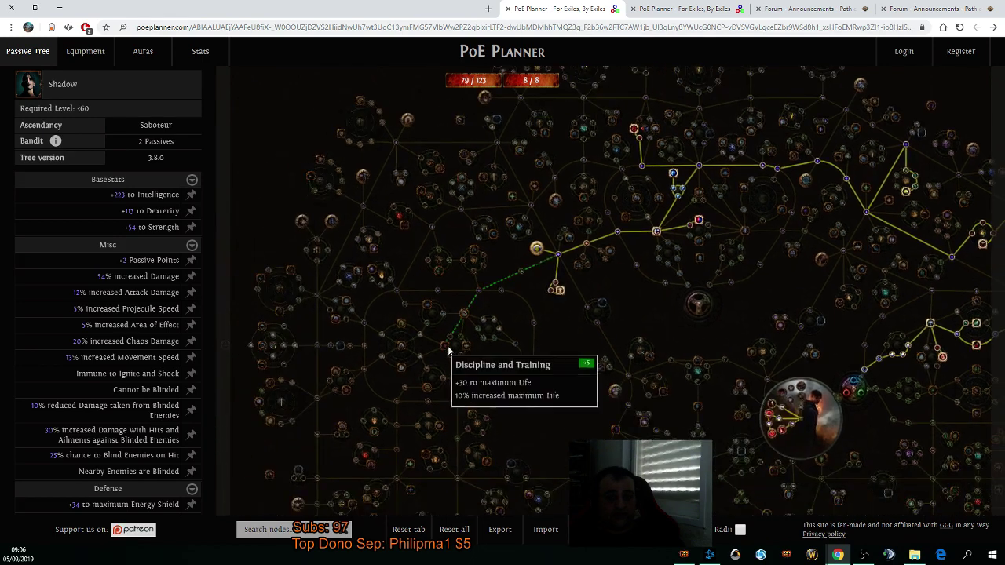
# Extend the route southwest to Discipline and Training, and allocate Light of Divinity, its twin notable and the westernmost life notable.
pyautogui.click(445, 346)
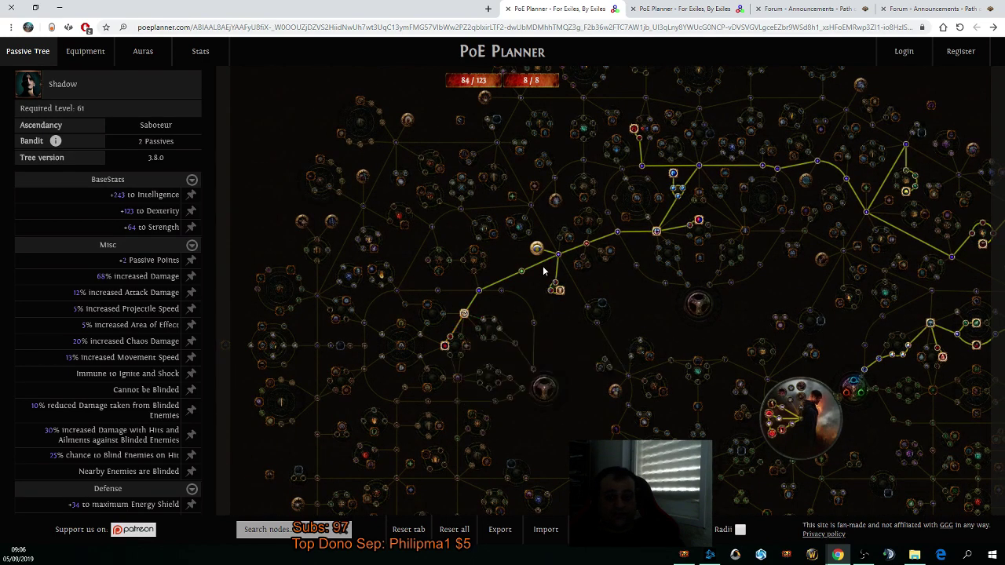
pyautogui.click(400, 348)
pyautogui.click(335, 371)
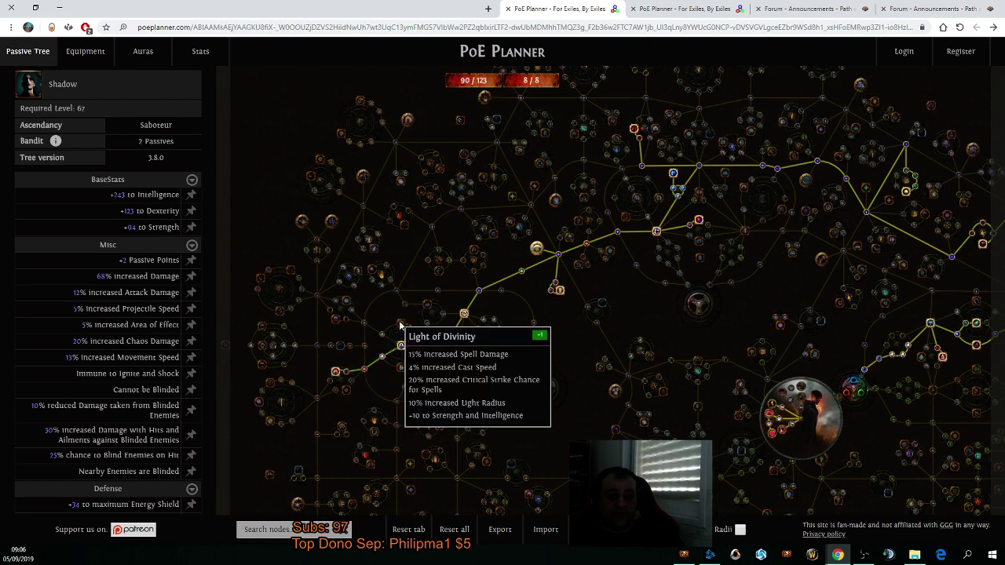
pyautogui.click(399, 325)
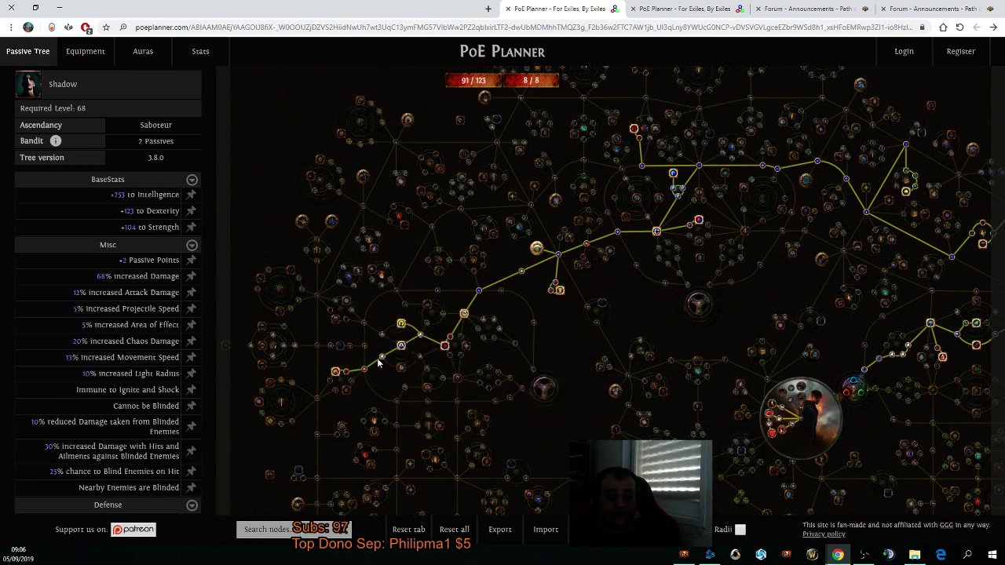
# Remove and reallocate the branch to the westernmost life notable, and try the extra Life node beneath it.
pyautogui.click(381, 357)
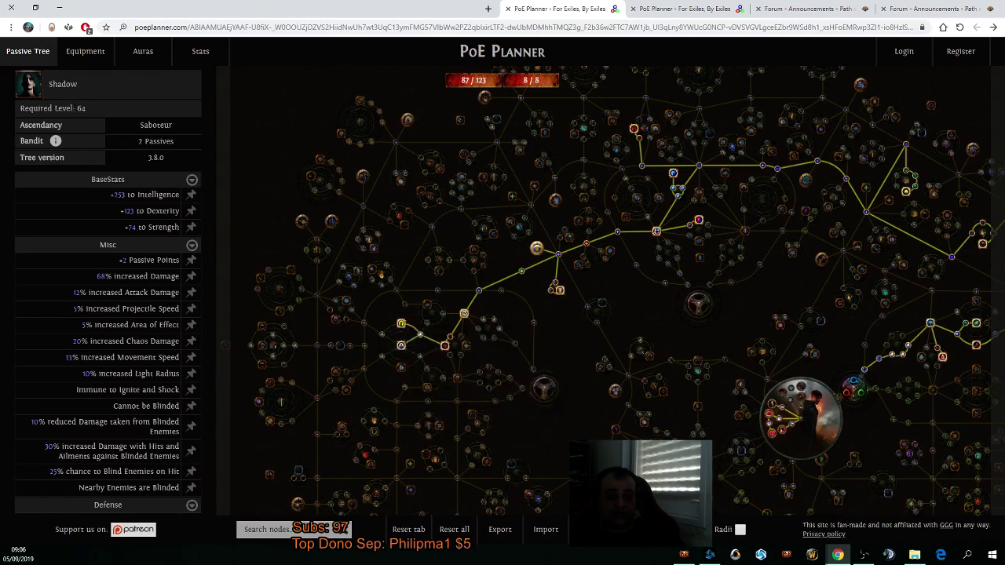
pyautogui.click(337, 378)
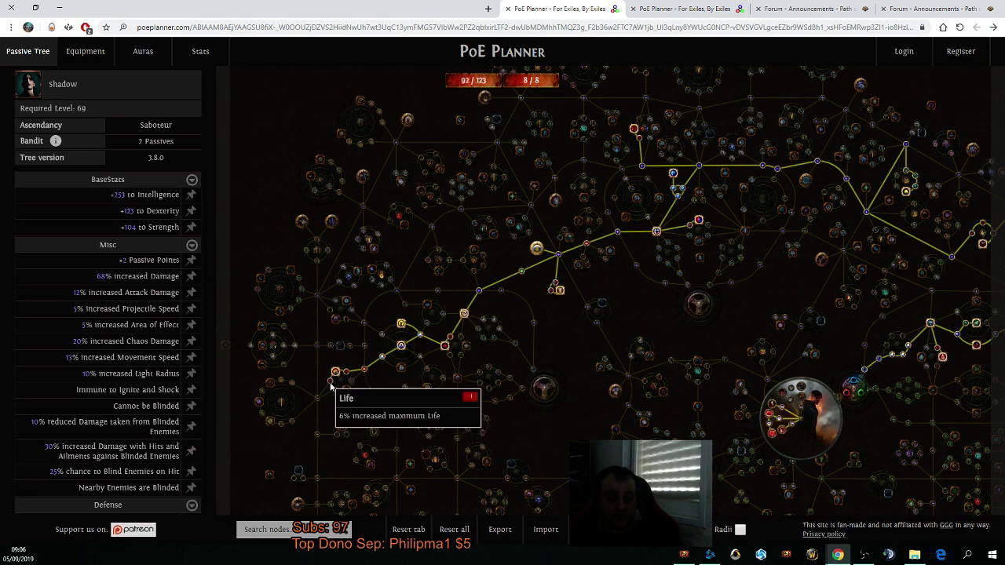
pyautogui.click(333, 378)
# Connect the Intelligence node above the Shadow's upper cluster to the main route, and remove the curved southern connection with its notable.
pyautogui.moveTo(629, 320); pyautogui.dragTo(358, 314)
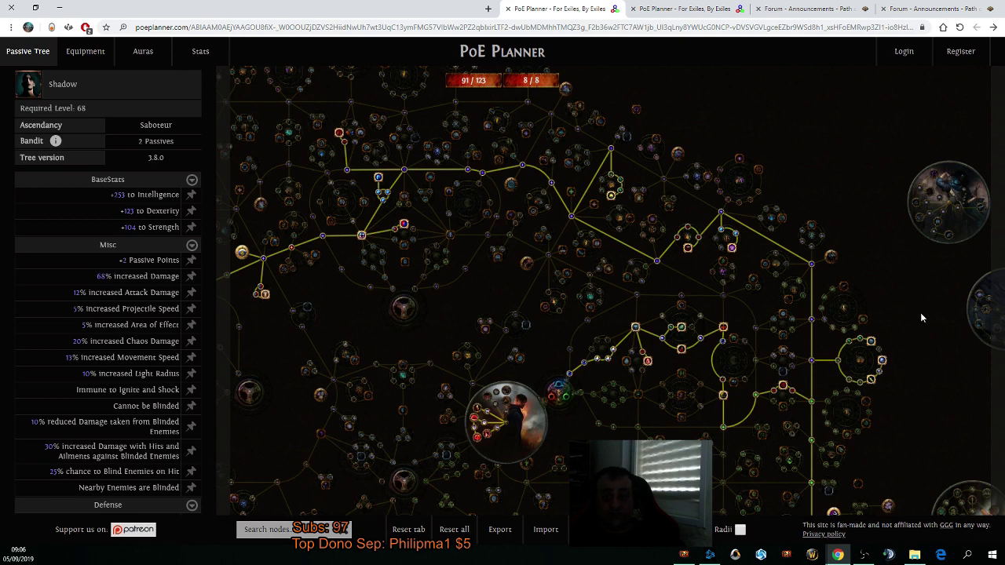
pyautogui.moveTo(921, 317); pyautogui.dragTo(906, 286)
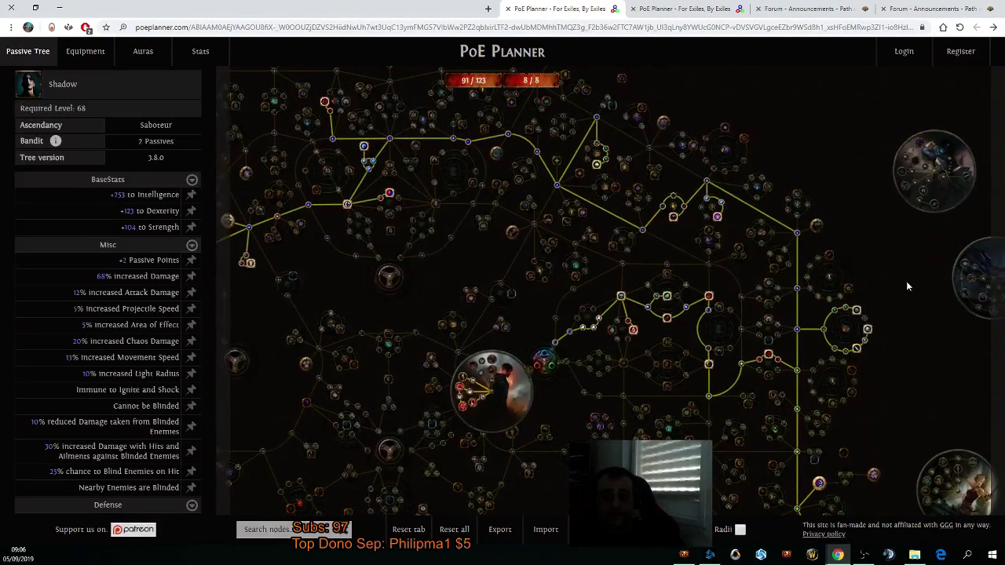
pyautogui.click(711, 266)
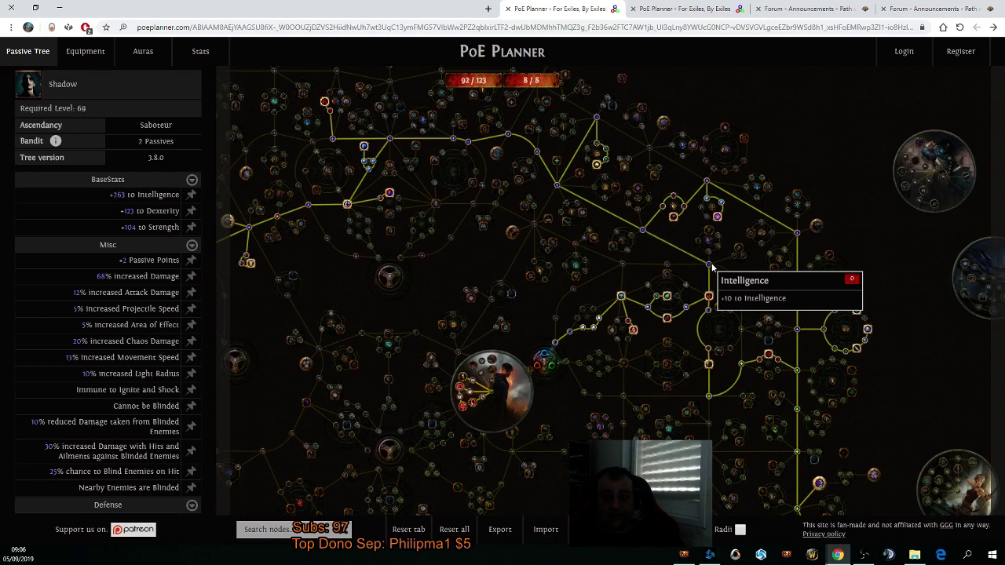
pyautogui.click(708, 308)
pyautogui.click(743, 369)
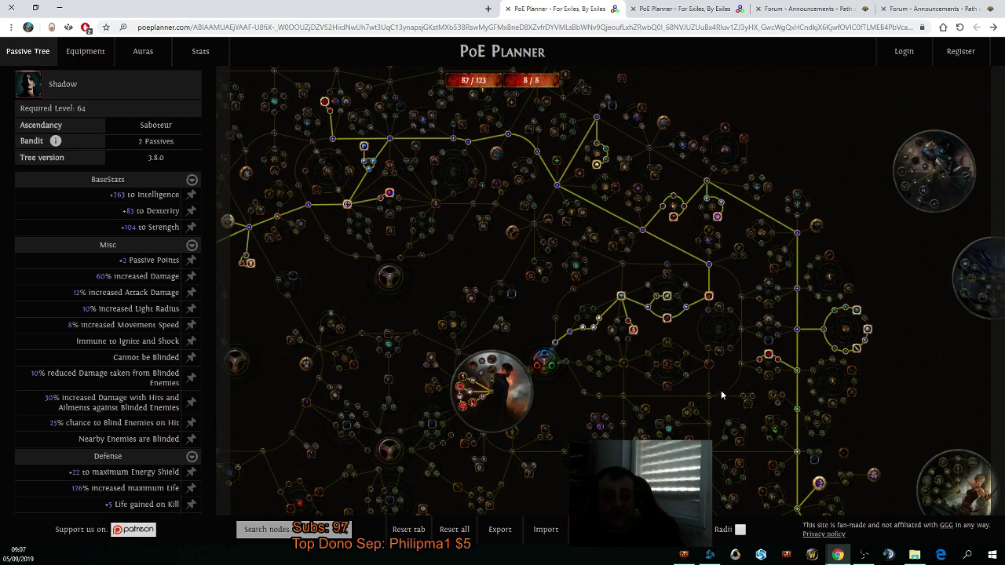
# Allocate the three-node branch west of the northeastern Intelligence node, and swap Spell Critical Strike Chance for the Spell Critical Strike Multiplier path.
pyautogui.click(773, 235)
pyautogui.click(751, 227)
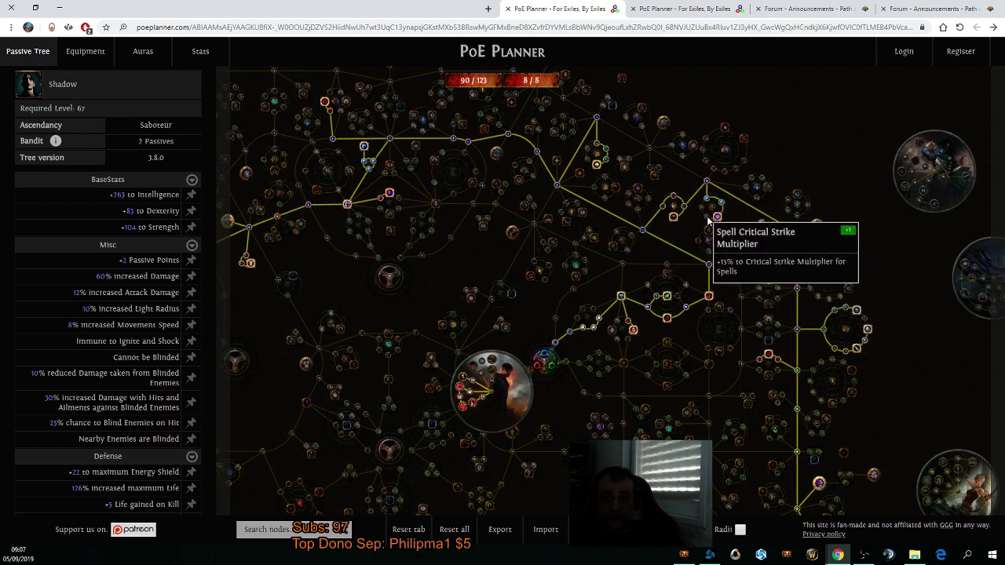
pyautogui.click(709, 206)
pyautogui.click(719, 207)
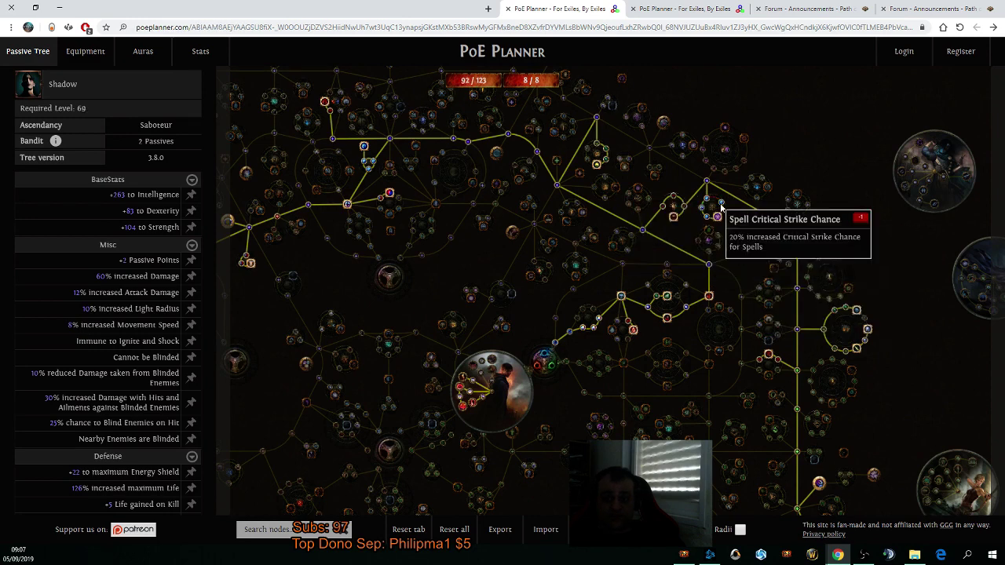
pyautogui.click(719, 205)
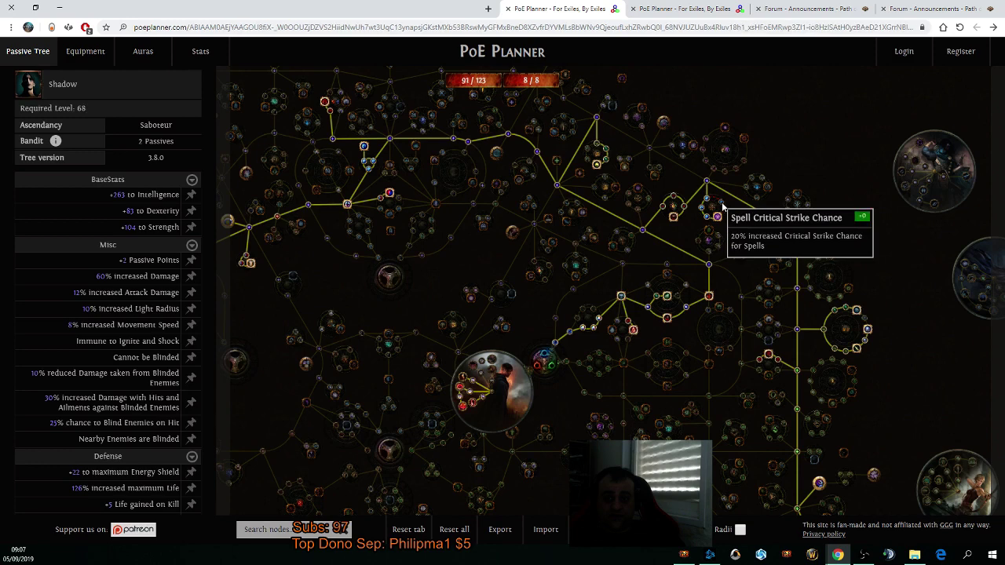
# Allocate the three-node branch ending in Successive Detonations, below the Volatile Mines cluster.
pyautogui.click(595, 188)
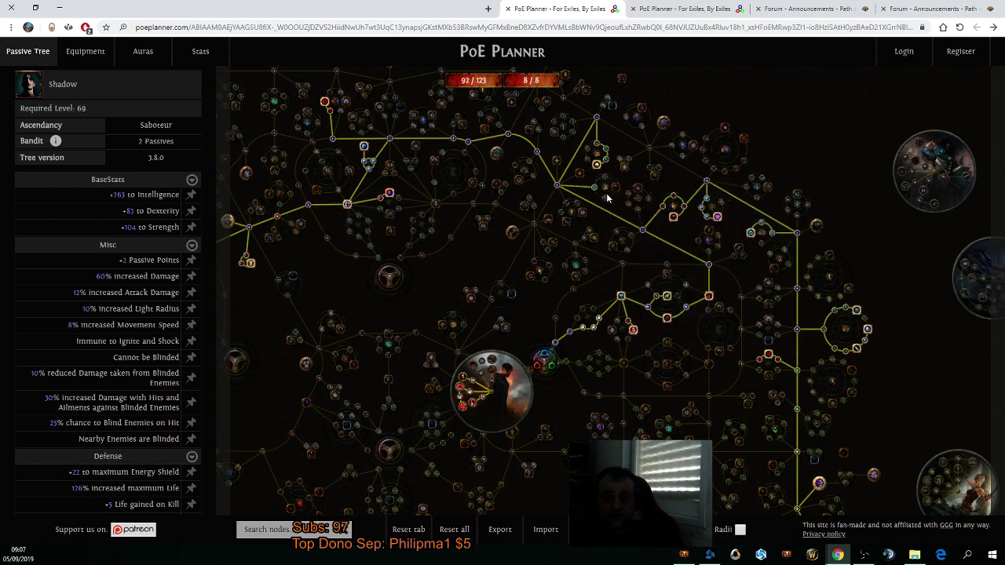
pyautogui.click(613, 189)
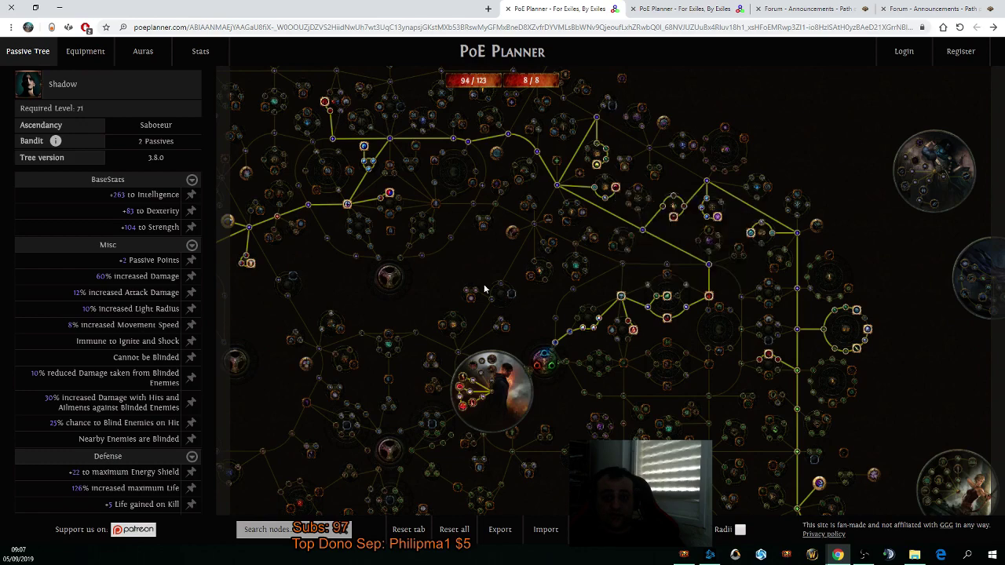
# Extend the eastern route south to Herbalism, and allocate the three-node branch just north of it.
pyautogui.moveTo(460, 262); pyautogui.dragTo(532, 324)
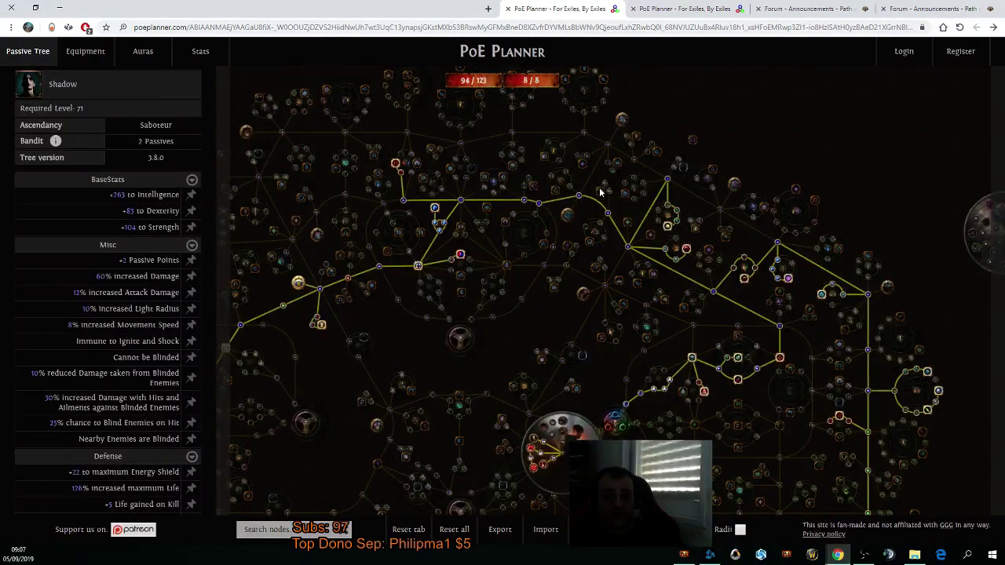
pyautogui.moveTo(534, 354); pyautogui.dragTo(372, 129)
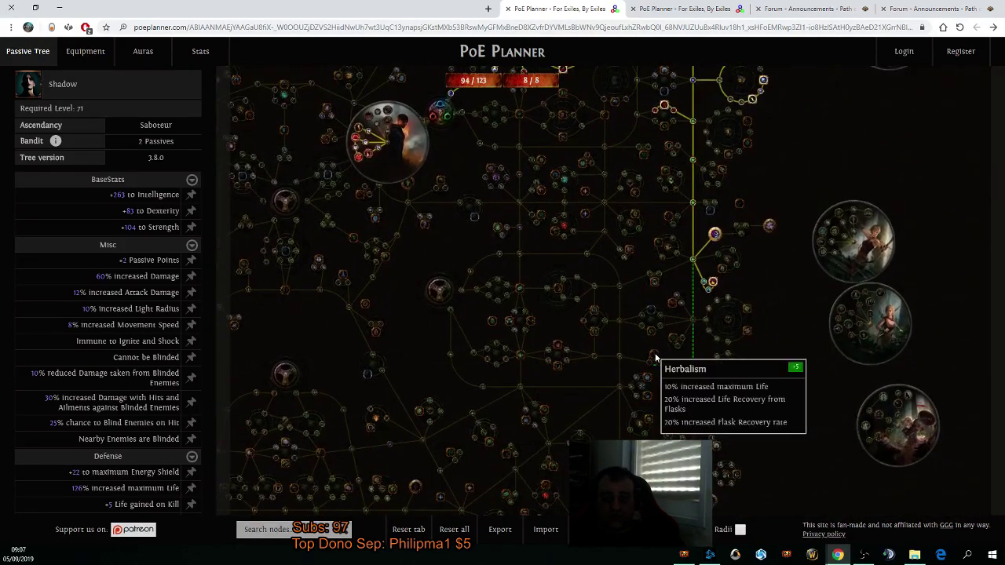
pyautogui.click(655, 357)
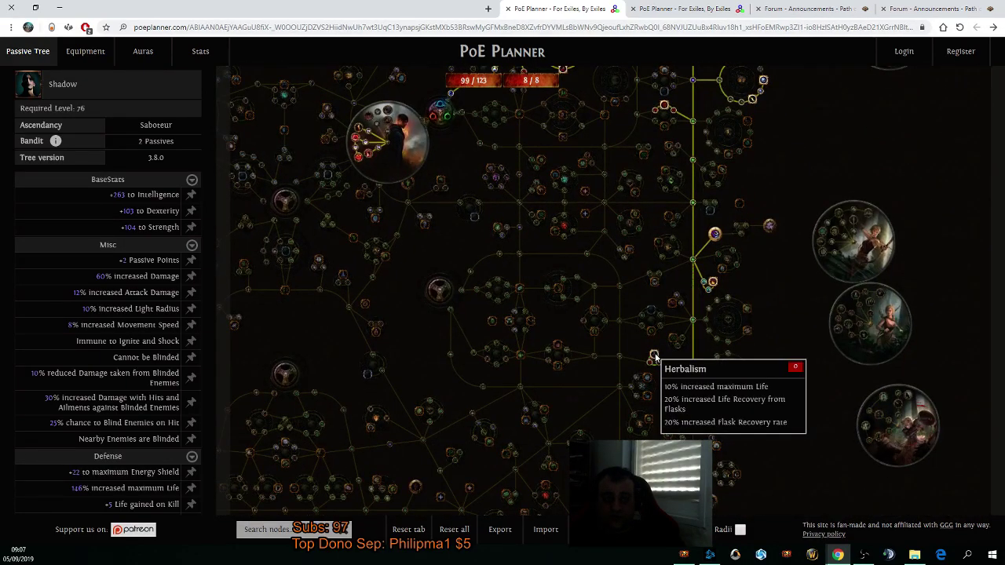
pyautogui.click(679, 311)
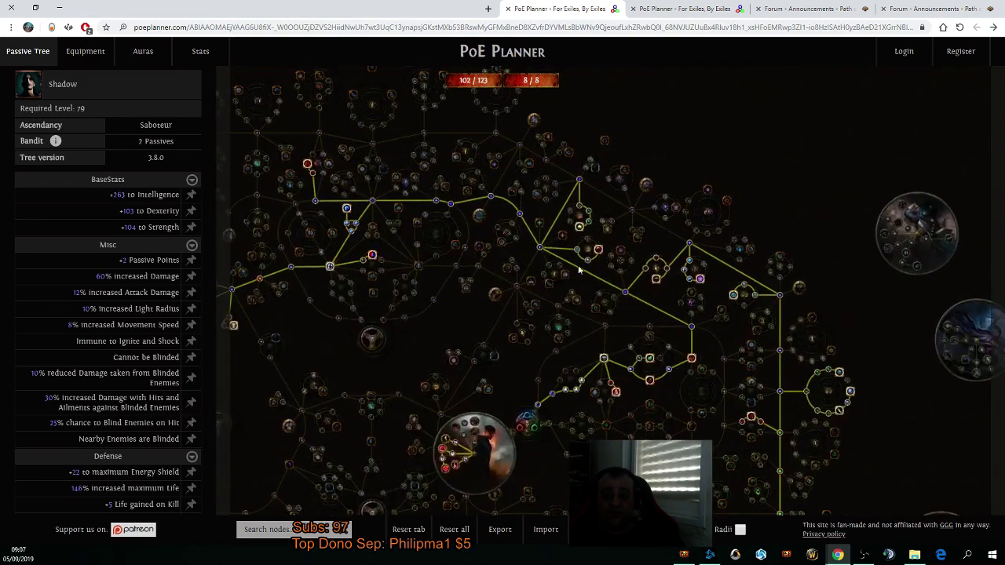
# Allocate the notable beside the curve in the northern route, and Prodigal Perfection farther west, with their connecting nodes.
pyautogui.click(515, 192)
pyautogui.click(415, 181)
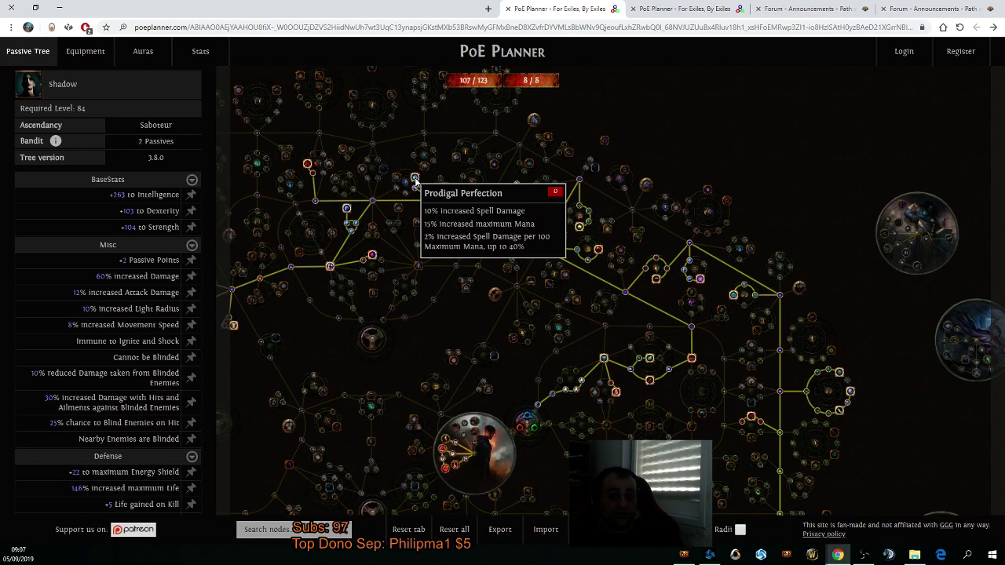
# Allocate additional life nodes around the red notable at the northwestern end of the Intelligence line.
pyautogui.moveTo(440, 340); pyautogui.dragTo(536, 328)
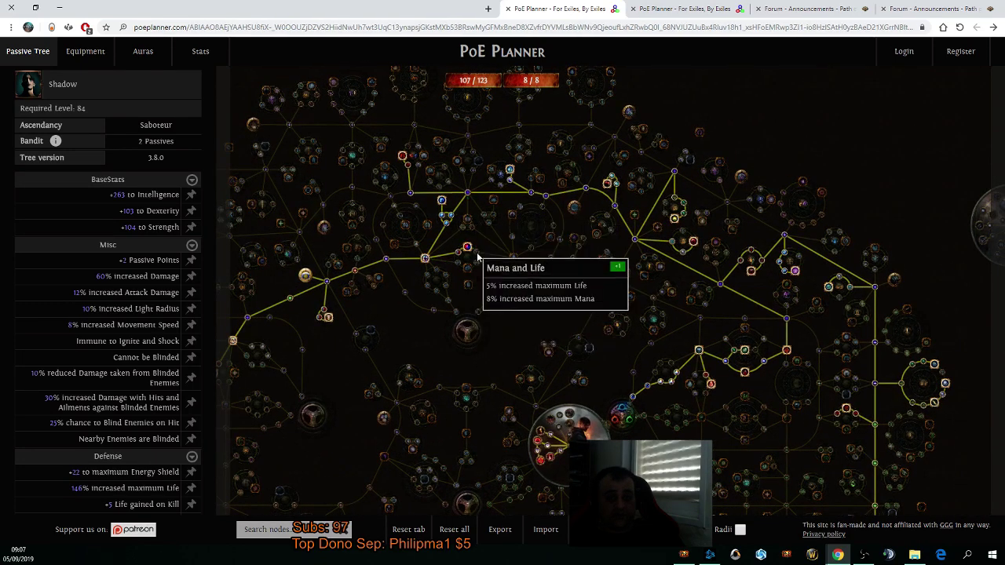
pyautogui.click(407, 163)
pyautogui.click(404, 154)
pyautogui.moveTo(263, 355); pyautogui.dragTo(418, 312)
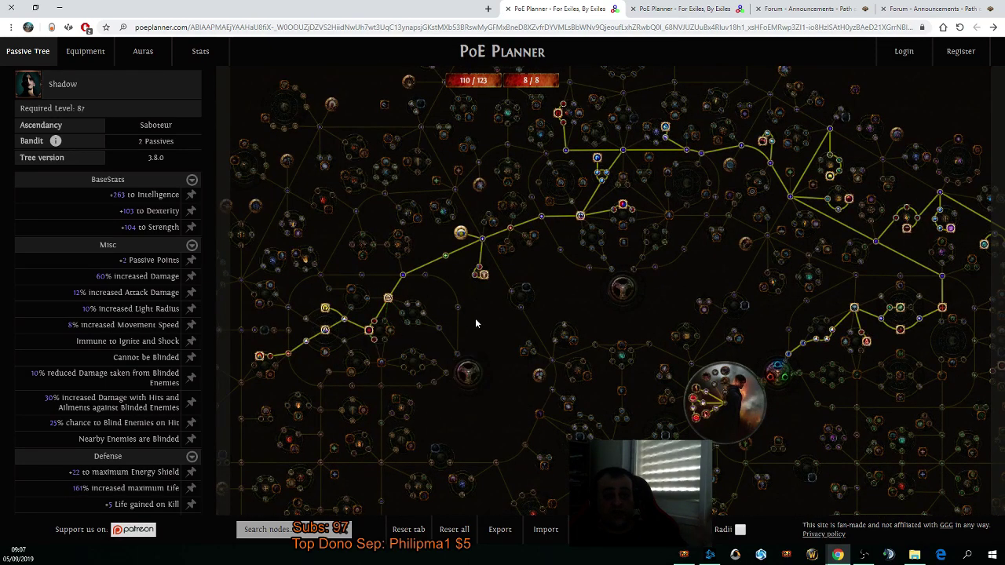
# Switch to the second planner tree and examine its allocated route for comparison.
pyautogui.hotkey('ctrl', 'Tab')
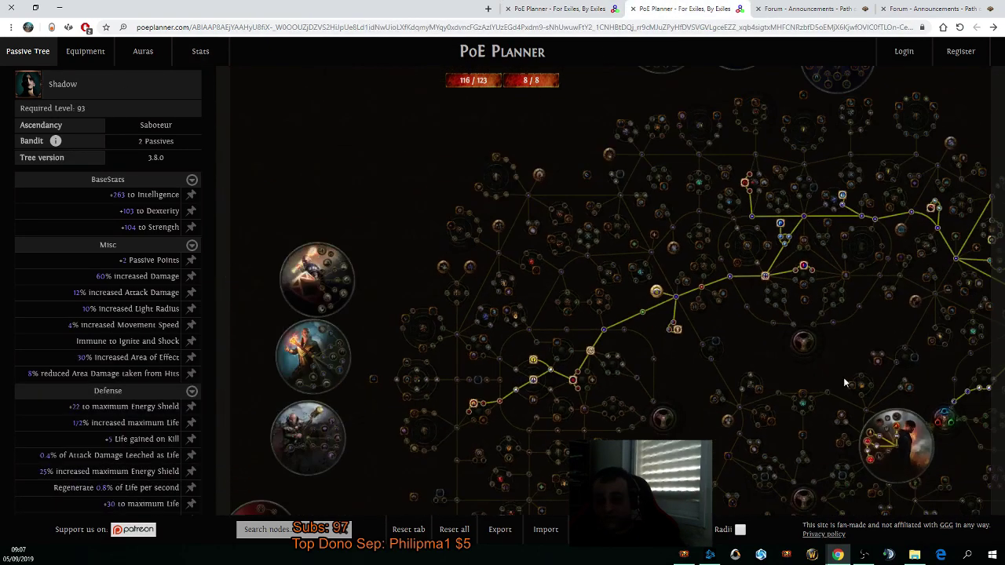
pyautogui.scroll(-3, 840, 384)
pyautogui.moveTo(880, 362); pyautogui.dragTo(475, 284)
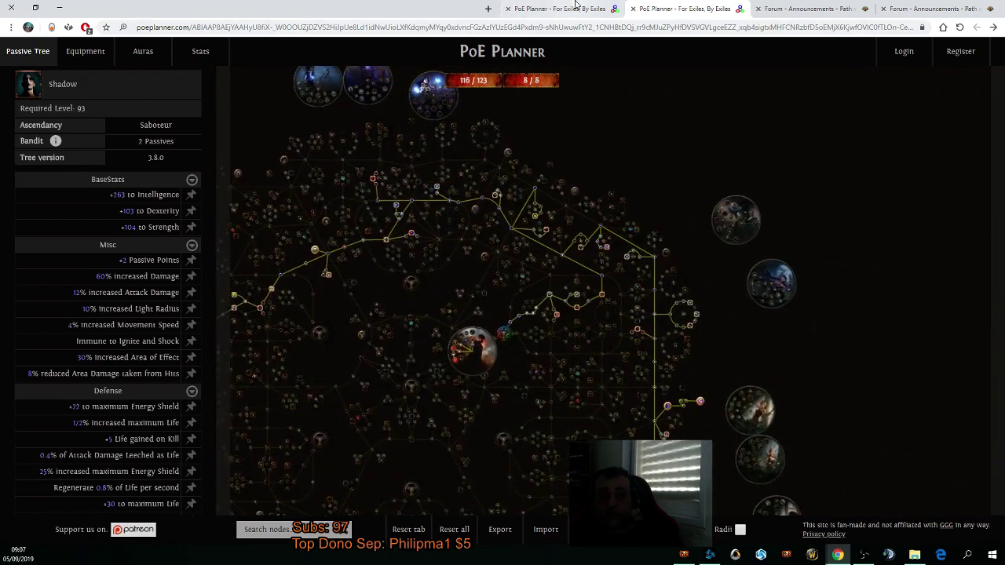
# Switch back to the first planner tree and examine its eastern route, including the Mine Damage and Area of Effect node.
pyautogui.click(575, 8)
pyautogui.scroll(2, 834, 416)
pyautogui.moveTo(834, 416); pyautogui.dragTo(530, 239)
pyautogui.moveTo(843, 408); pyautogui.dragTo(843, 495)
pyautogui.moveTo(877, 295); pyautogui.dragTo(844, 190)
pyautogui.moveTo(744, 345)
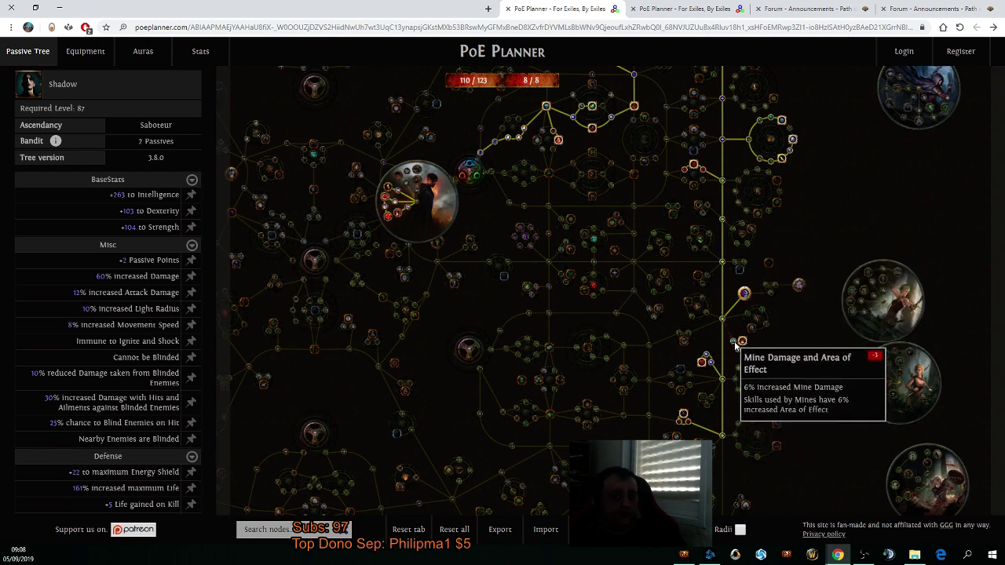
pyautogui.moveTo(846, 163); pyautogui.dragTo(885, 395)
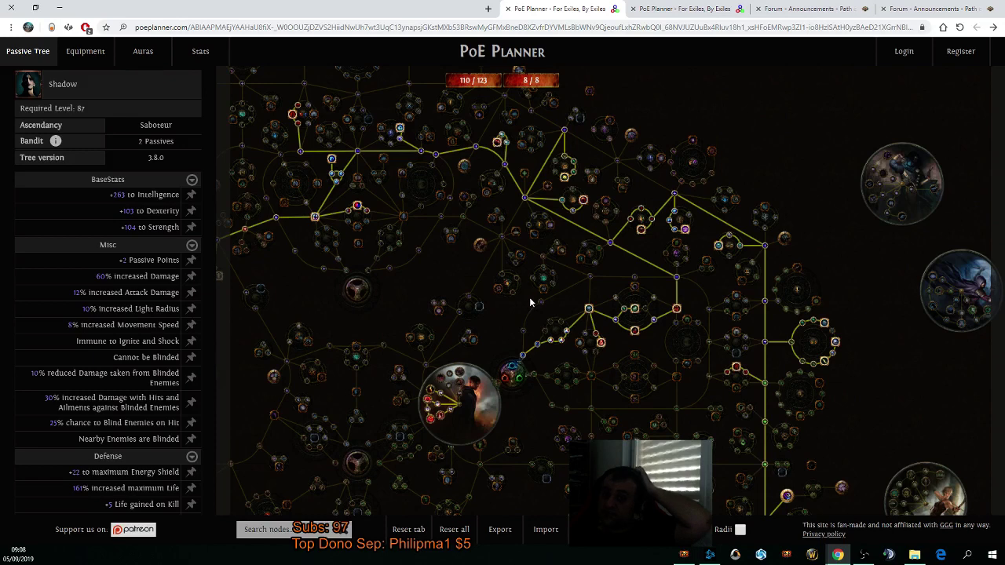
# Try allocating Melding and the nearby jewel socket off the northern route, and remove the whole branch.
pyautogui.moveTo(410, 342); pyautogui.dragTo(498, 312)
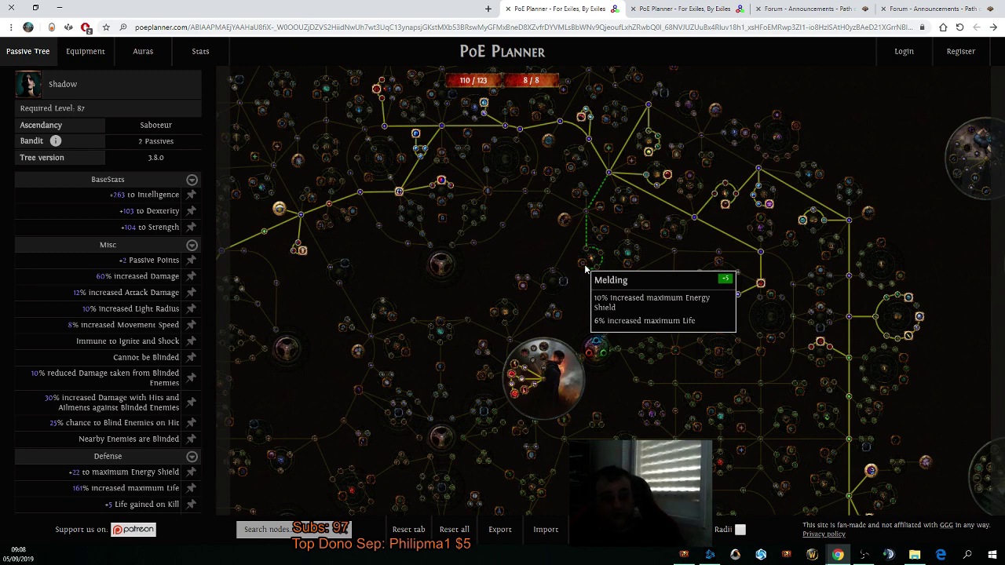
pyautogui.click(585, 269)
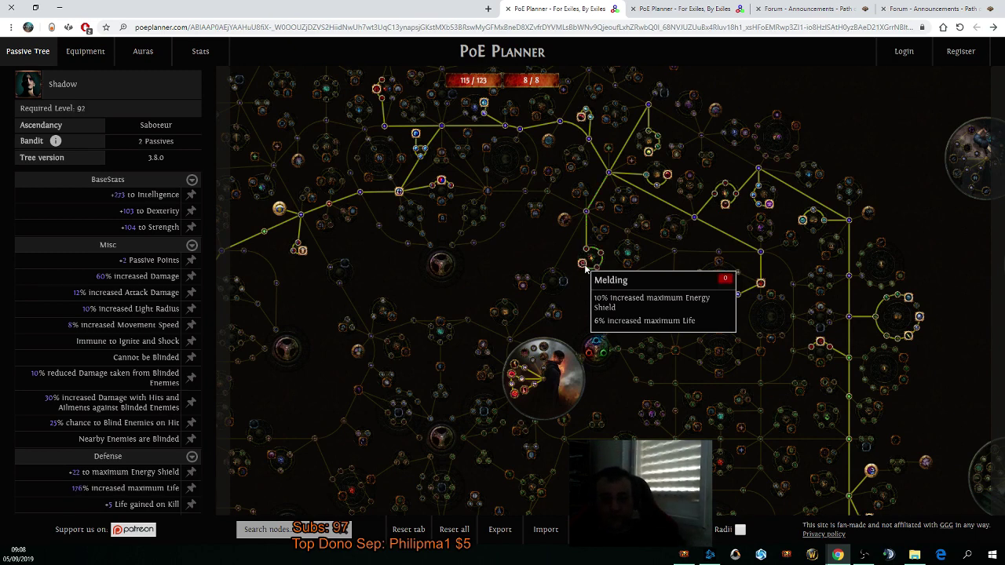
pyautogui.click(561, 279)
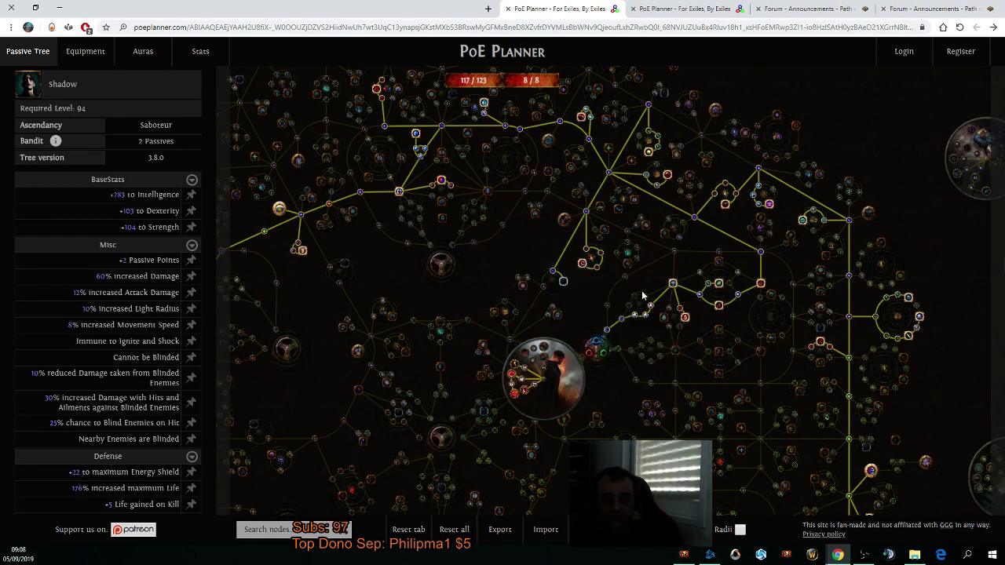
pyautogui.click(586, 210)
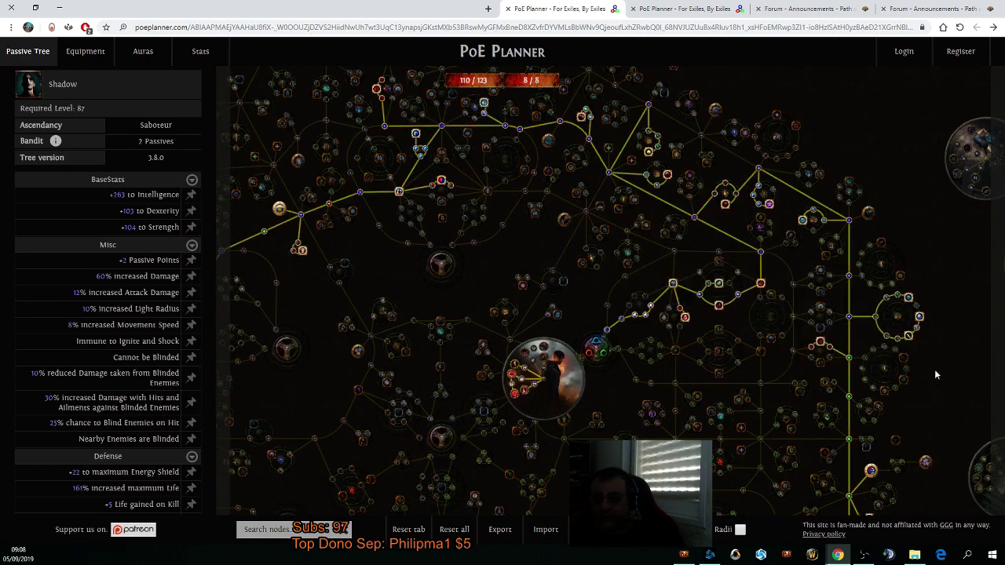
# Allocate the jewel socket just above the northern Intelligence line and the one branching south from the western route.
pyautogui.moveTo(933, 388); pyautogui.dragTo(824, 207)
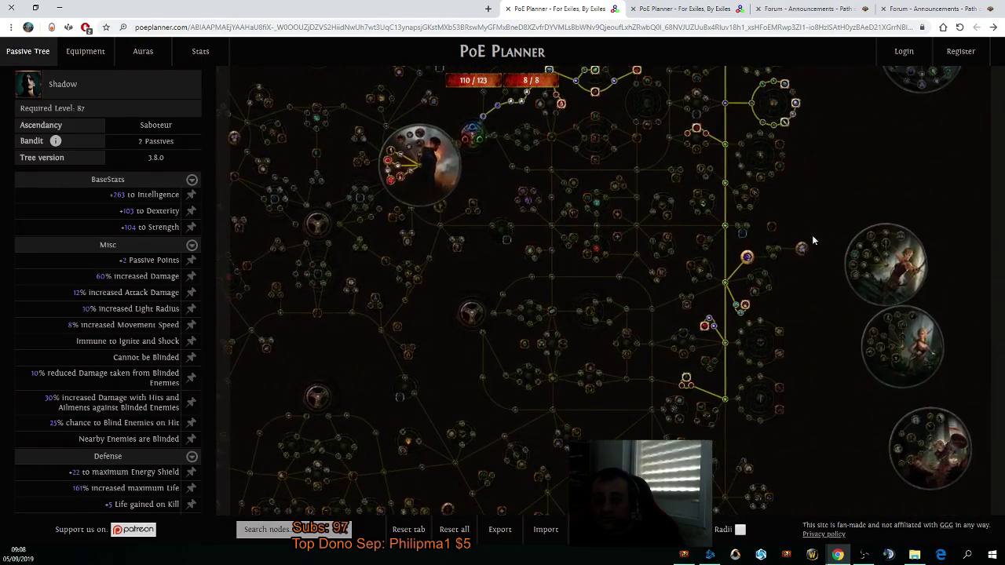
pyautogui.moveTo(809, 247); pyautogui.dragTo(866, 460)
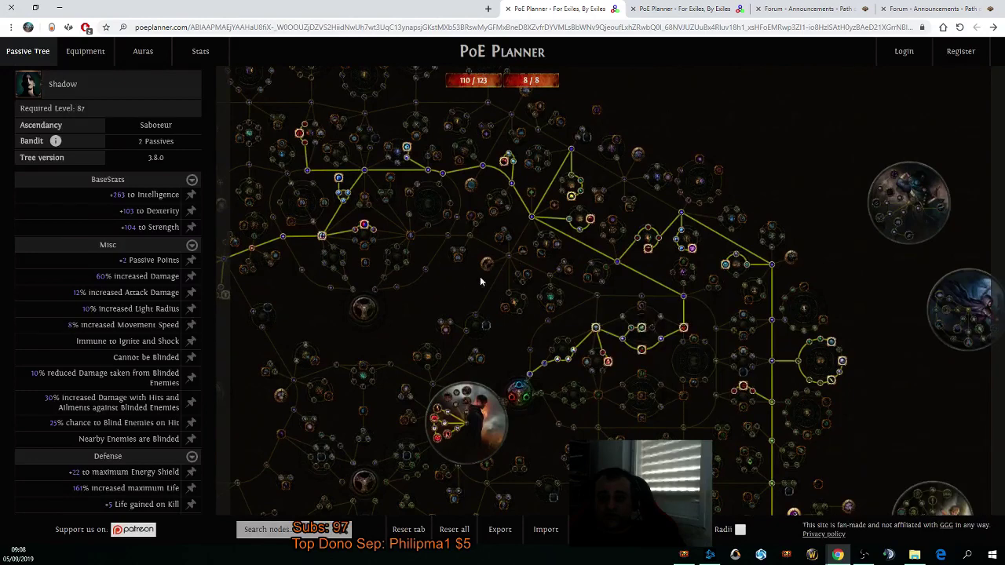
pyautogui.moveTo(433, 321); pyautogui.dragTo(562, 312)
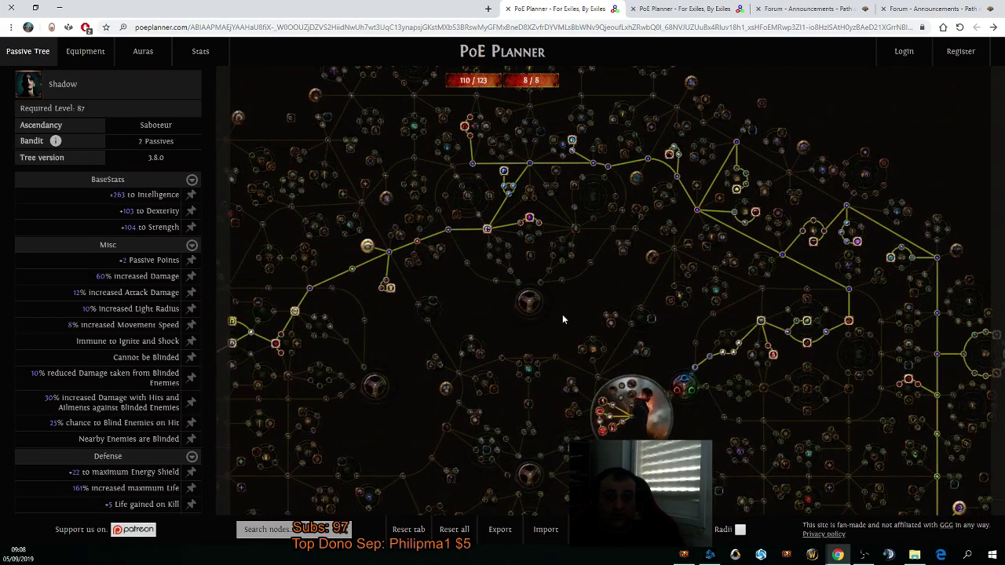
pyautogui.click(541, 165)
pyautogui.moveTo(448, 372); pyautogui.dragTo(519, 339)
pyautogui.click(504, 269)
# Allocate the jewel socket west of the eastern vertical route and the one farther south along that route.
pyautogui.moveTo(993, 332); pyautogui.dragTo(797, 311)
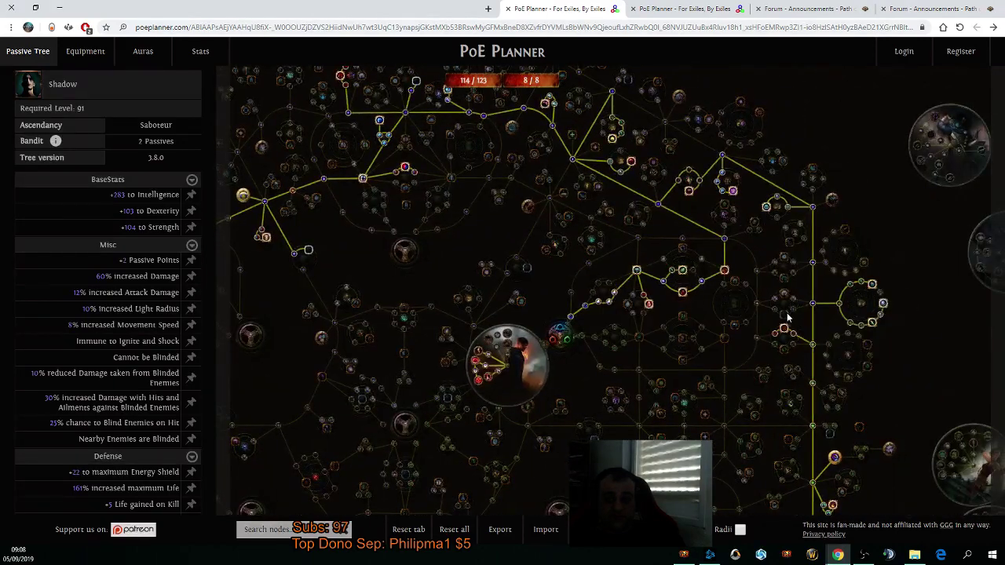
pyautogui.click(786, 321)
pyautogui.moveTo(879, 346); pyautogui.dragTo(863, 417)
pyautogui.click(727, 386)
# Allocate the notable beside the red one at the northwestern end, and the mana notable above the eastern jewel socket.
pyautogui.moveTo(405, 214); pyautogui.dragTo(470, 277)
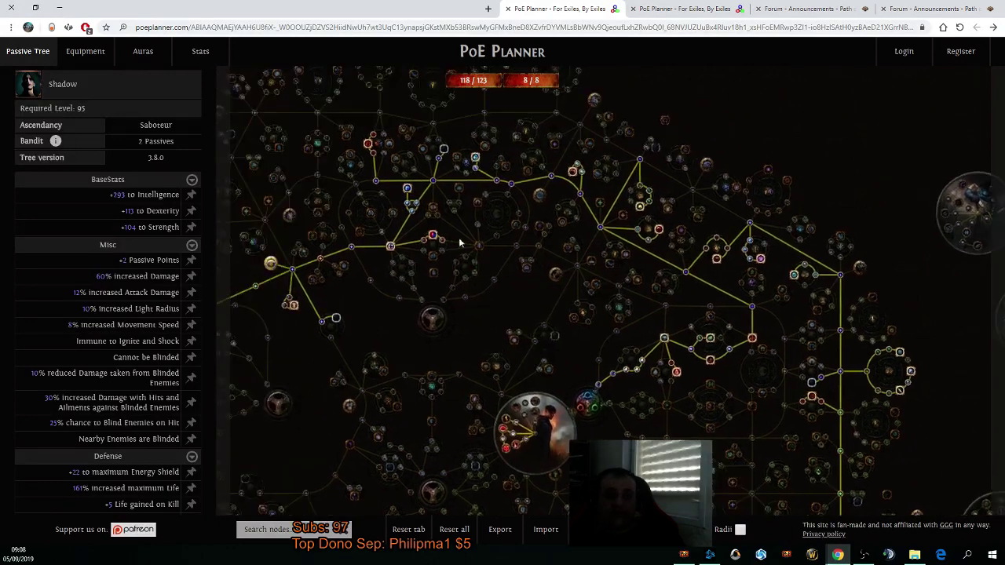
pyautogui.click(390, 145)
pyautogui.moveTo(389, 279); pyautogui.dragTo(331, 251)
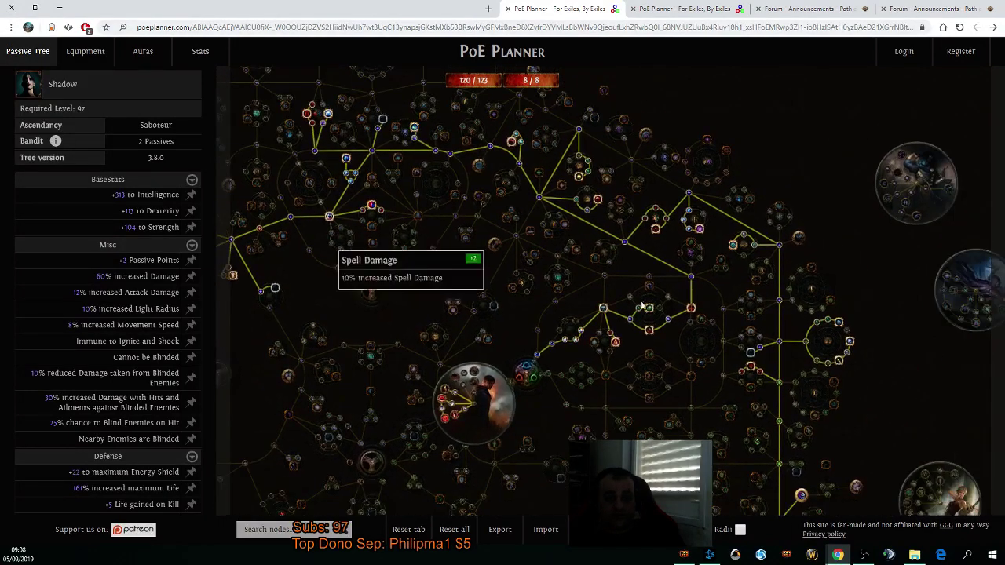
pyautogui.click(751, 334)
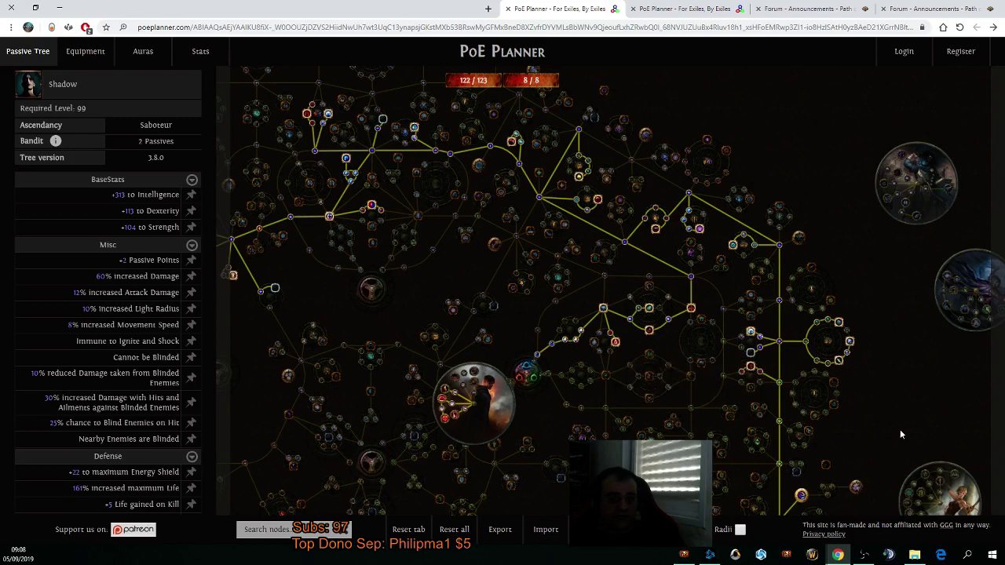
# Deallocate the added northwestern notable, the eastern mana branch and the jewel socket beneath it.
pyautogui.moveTo(916, 447); pyautogui.dragTo(918, 402)
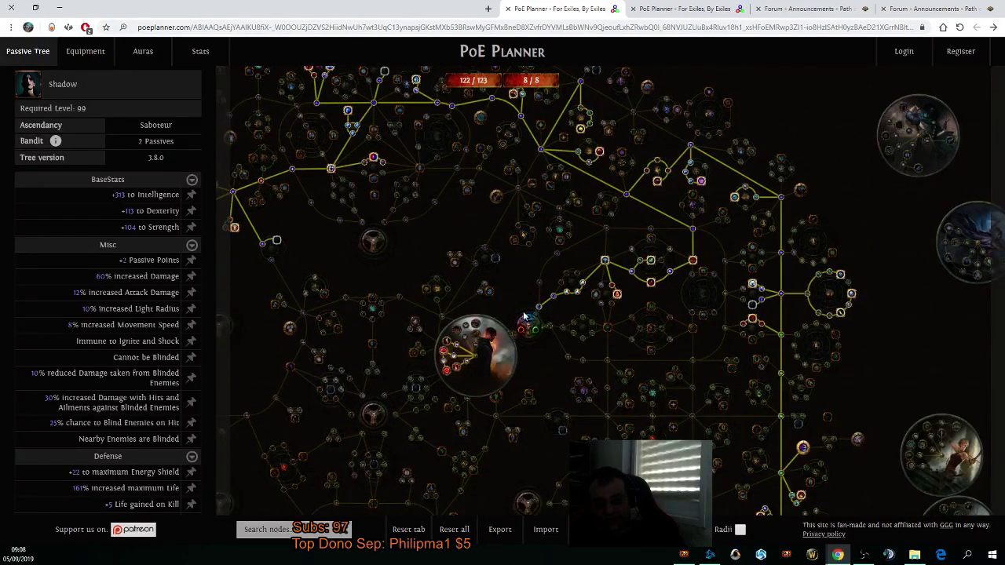
pyautogui.moveTo(518, 317); pyautogui.dragTo(565, 431)
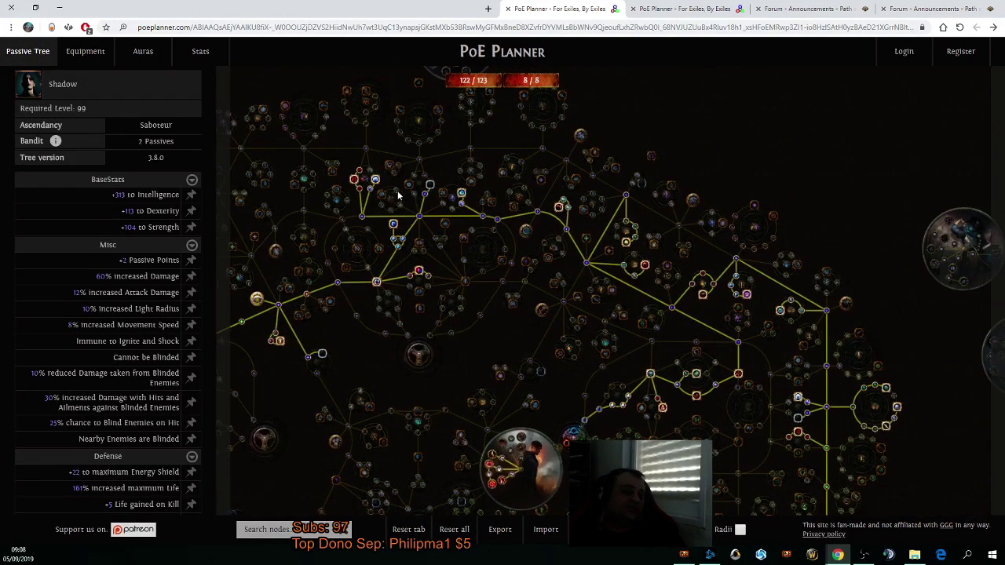
pyautogui.click(374, 179)
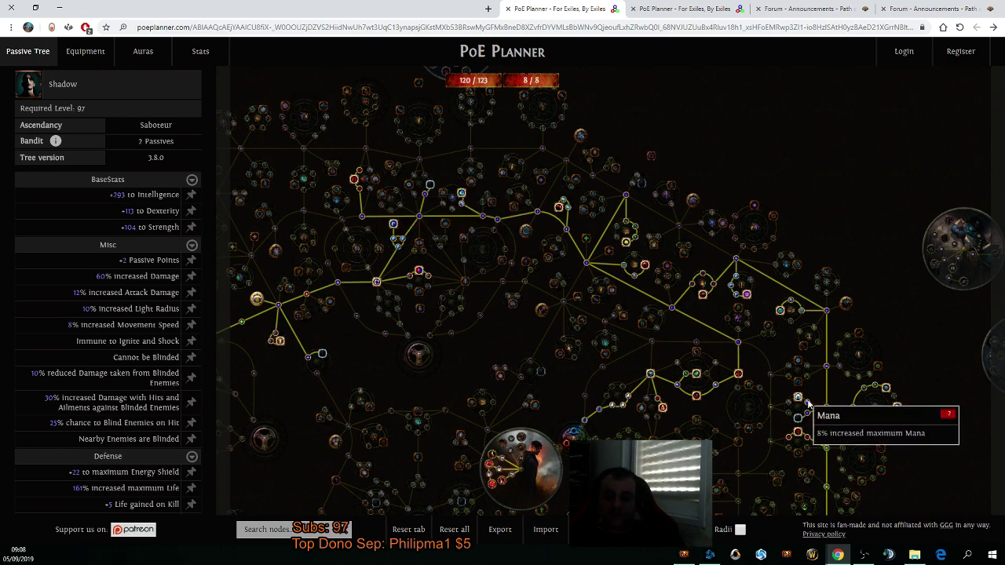
pyautogui.click(808, 404)
pyautogui.click(802, 414)
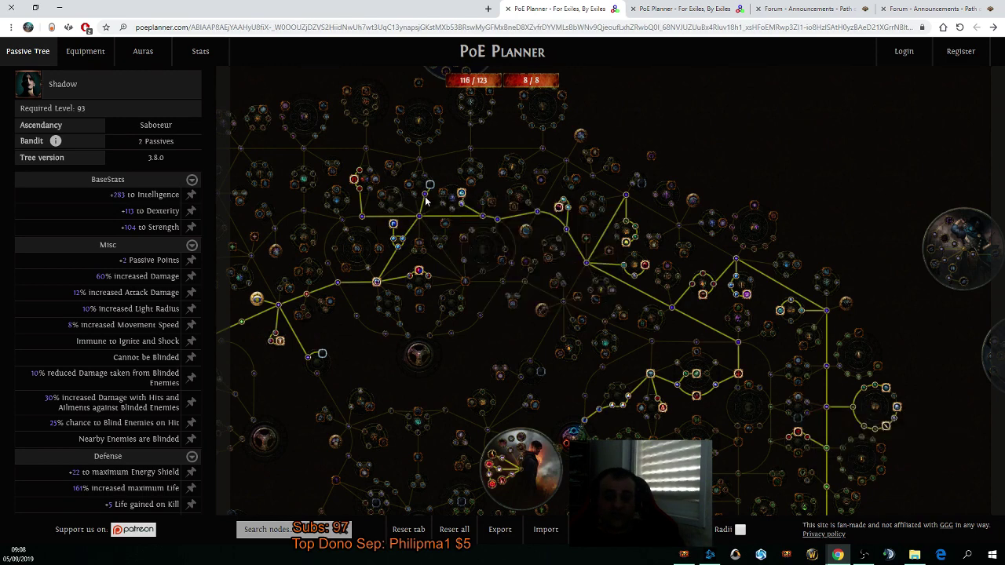
# Deallocate the jewel sockets above the northern Intelligence line and along the southern stretch of the eastern route.
pyautogui.click(425, 195)
pyautogui.moveTo(466, 355); pyautogui.dragTo(340, 82)
pyautogui.click(661, 365)
pyautogui.moveTo(334, 127); pyautogui.dragTo(460, 378)
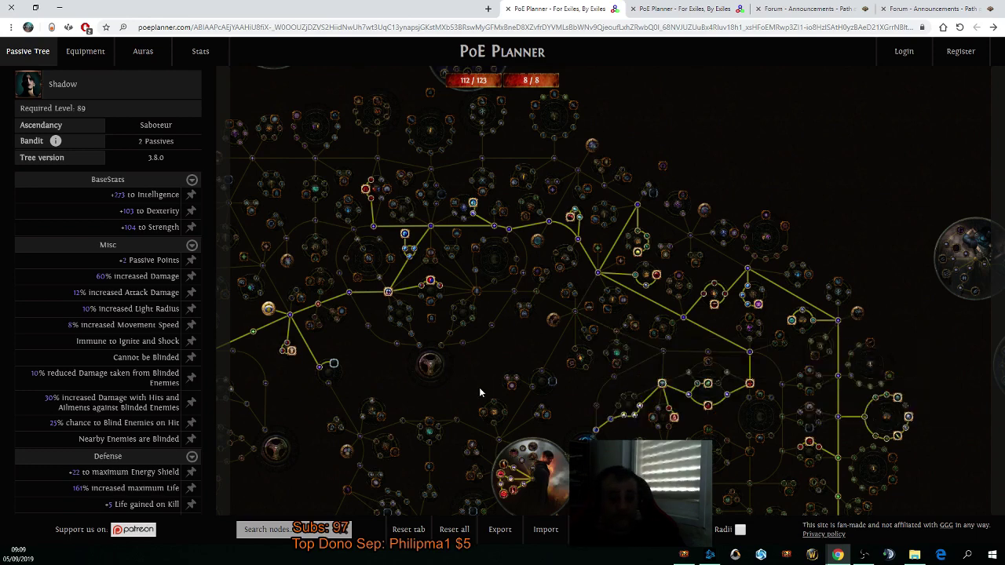
pyautogui.moveTo(479, 389); pyautogui.dragTo(695, 300)
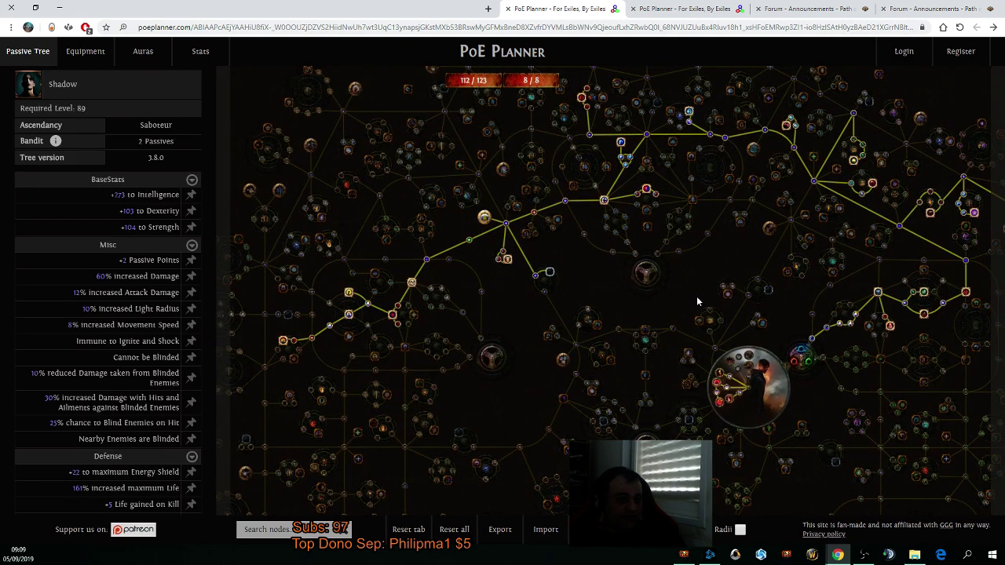